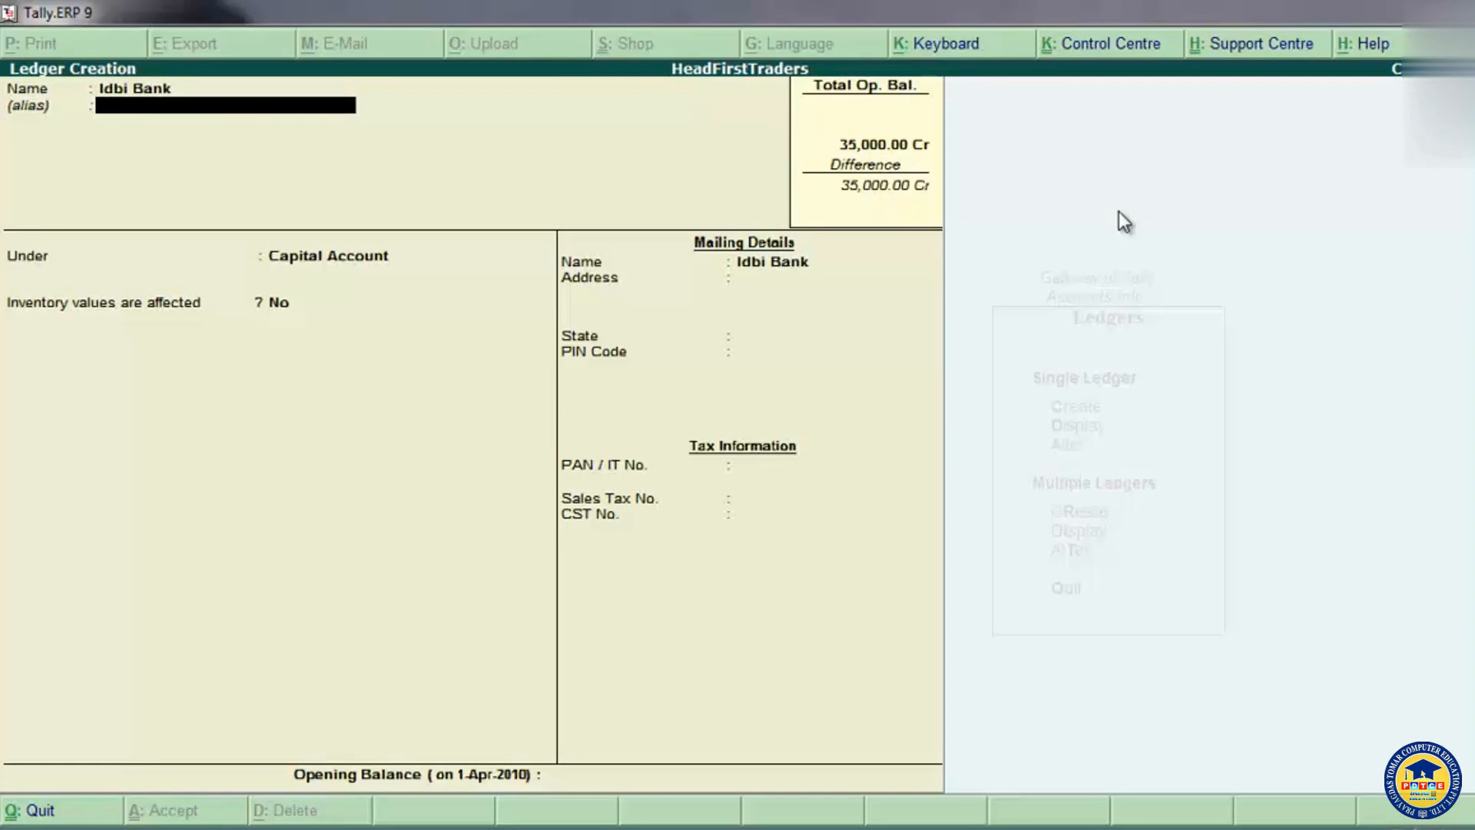
# - Put the Idbi Bank ledger under Bank Accounts, keeping the 1-Apr-2010 reconciliation date and cheque printing configuration at No
pyautogui.press('Return')
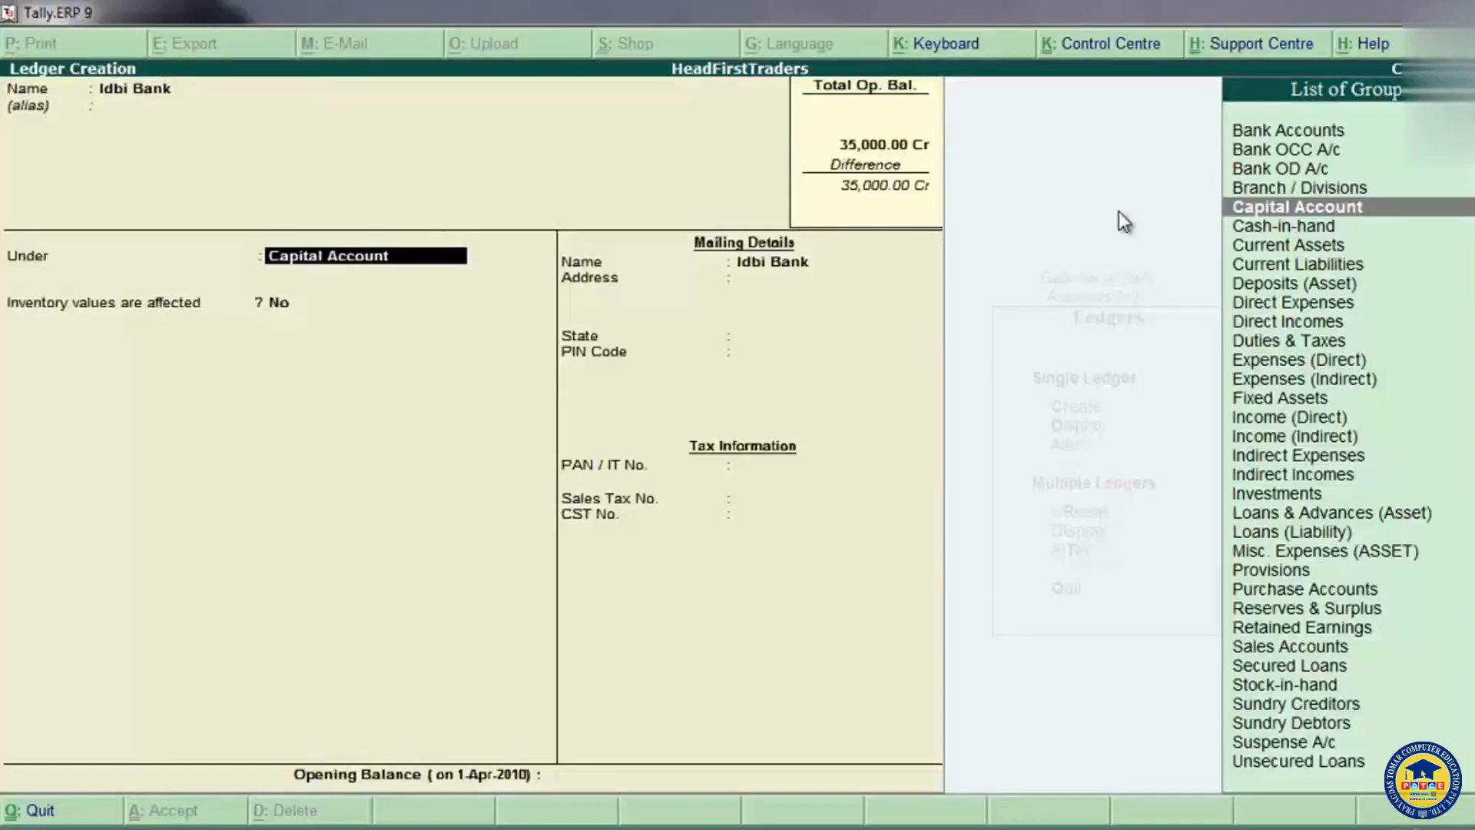
pyautogui.press('Up')
pyautogui.press('Up')
pyautogui.press('Up')
pyautogui.press('Up')
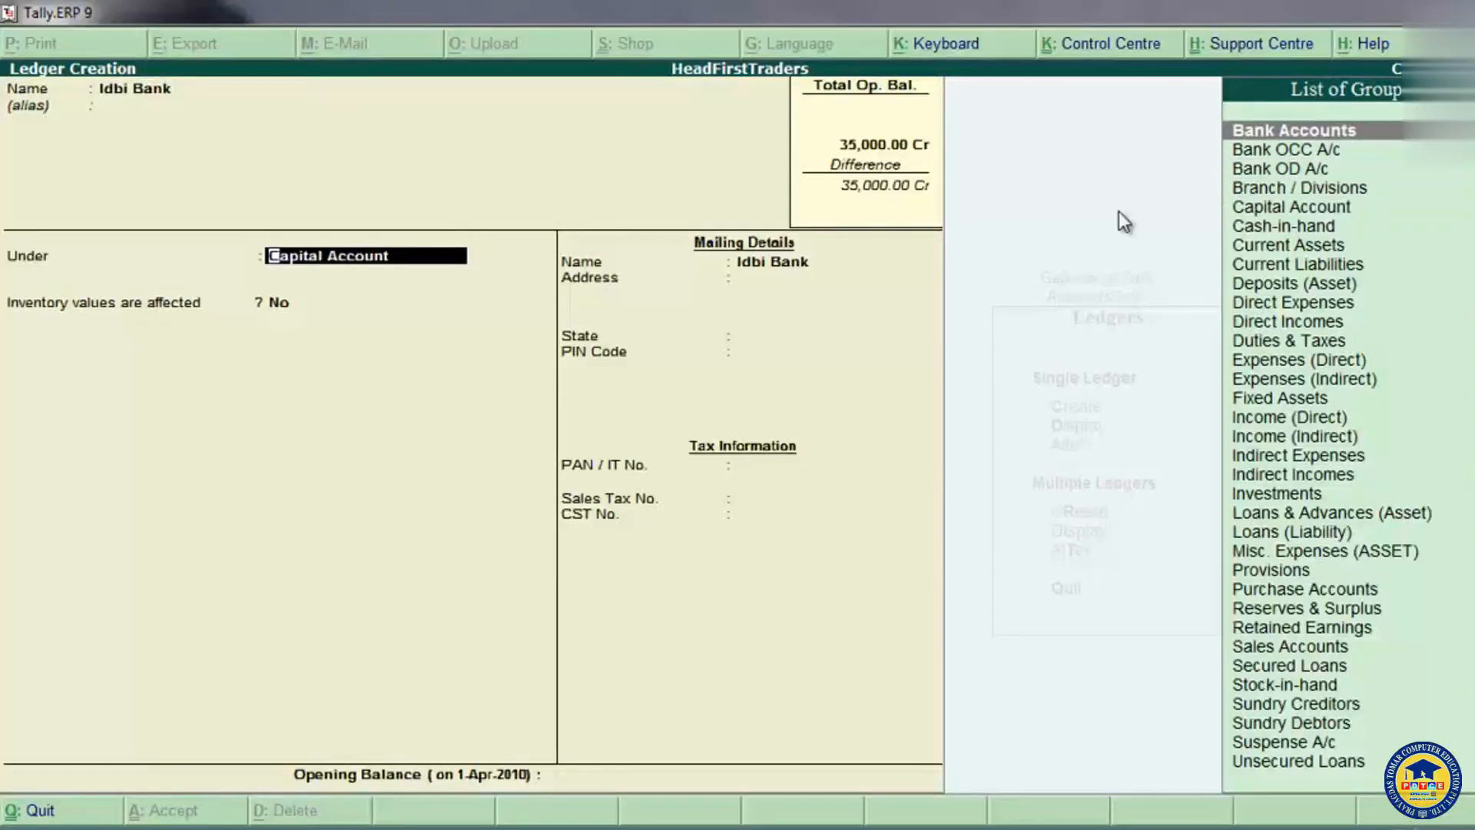
pyautogui.click(1297, 137)
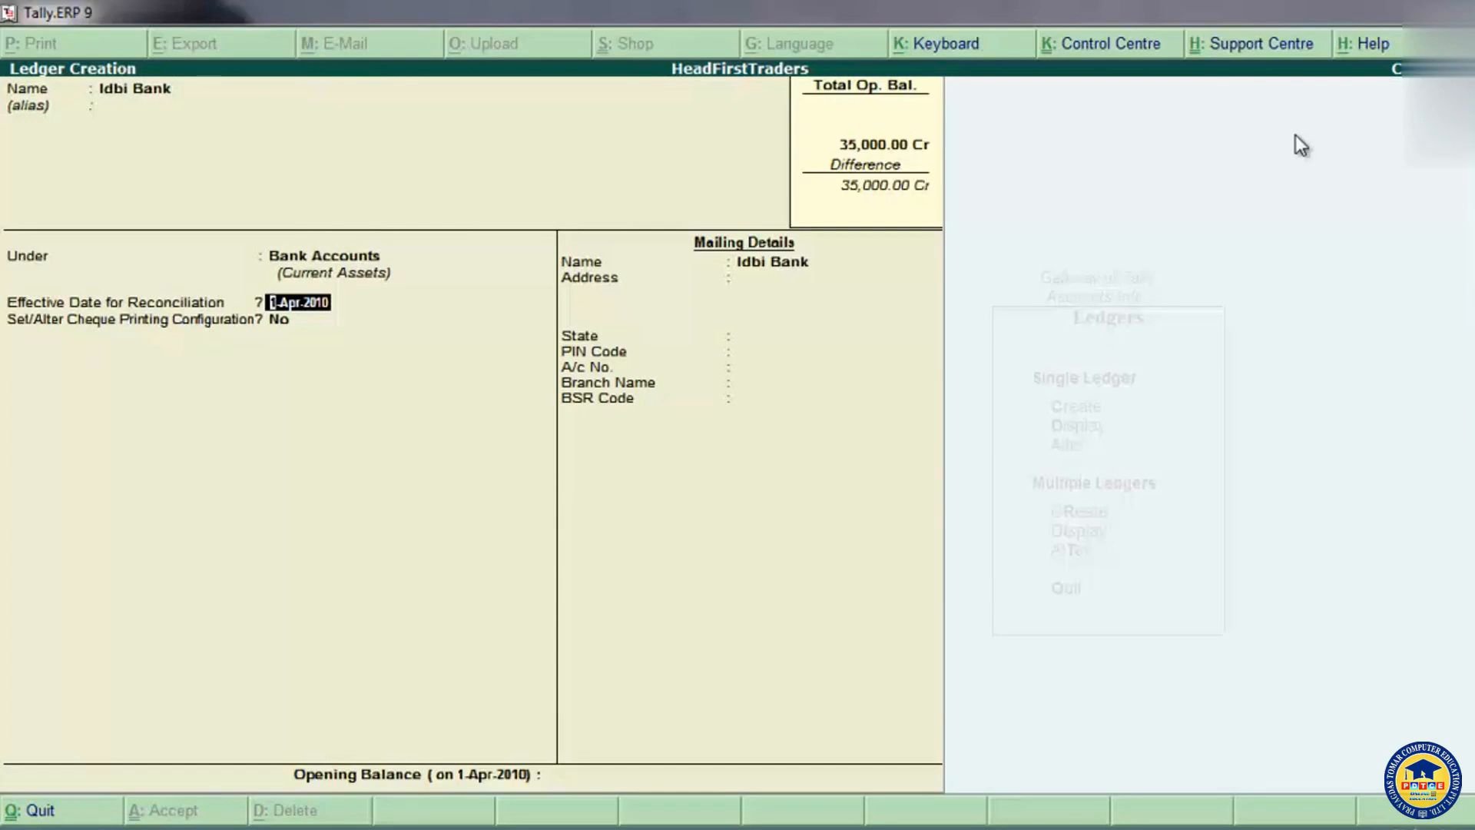
pyautogui.press('Return')
pyautogui.press('Return')
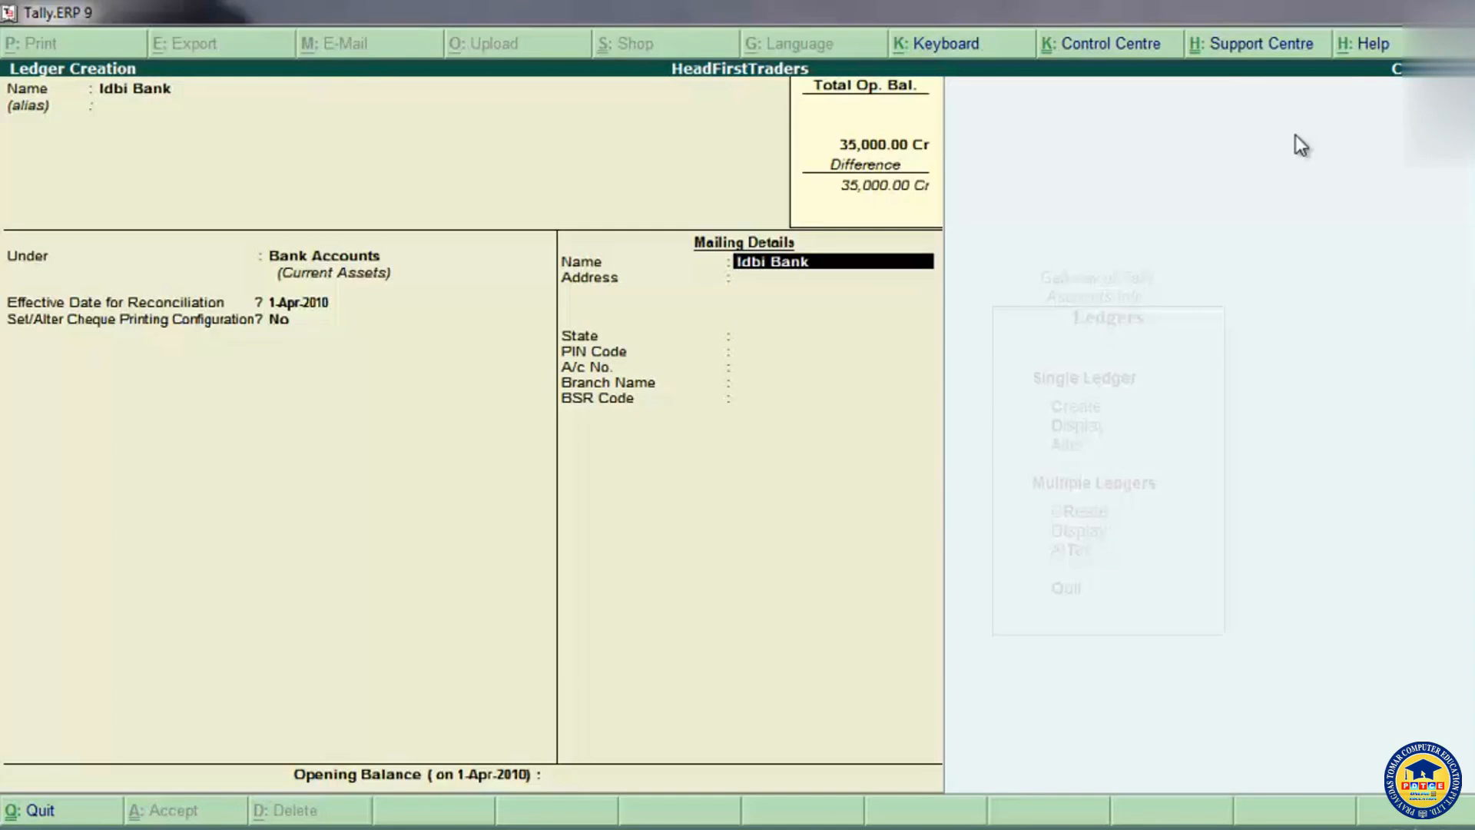
# - Enter the bank account number in the Idbi Bank ledger's mailing details, leaving the branch name blank
pyautogui.press('Return')
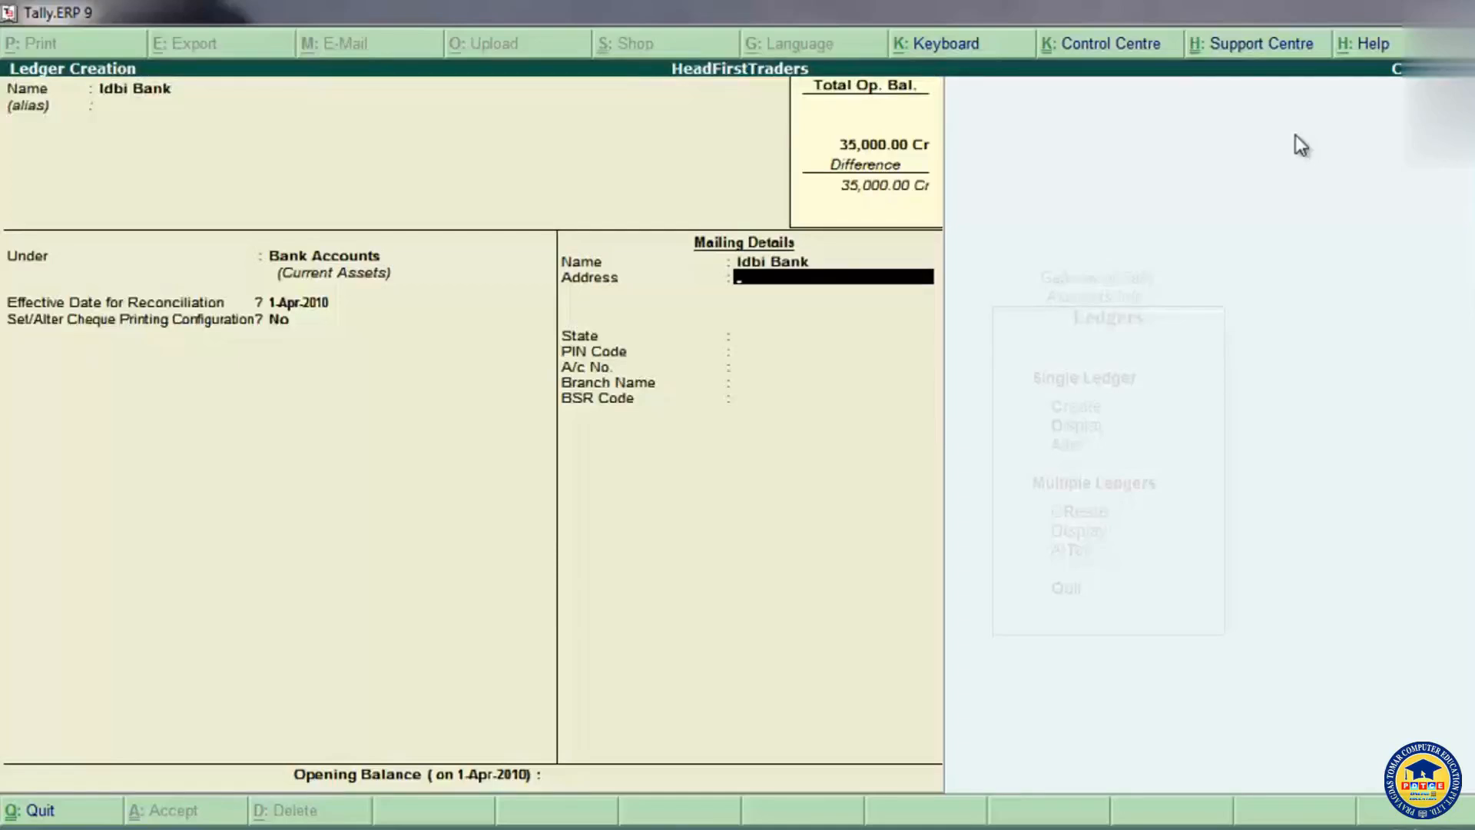
pyautogui.press('Return')
pyautogui.press('Return')
pyautogui.press('Return')
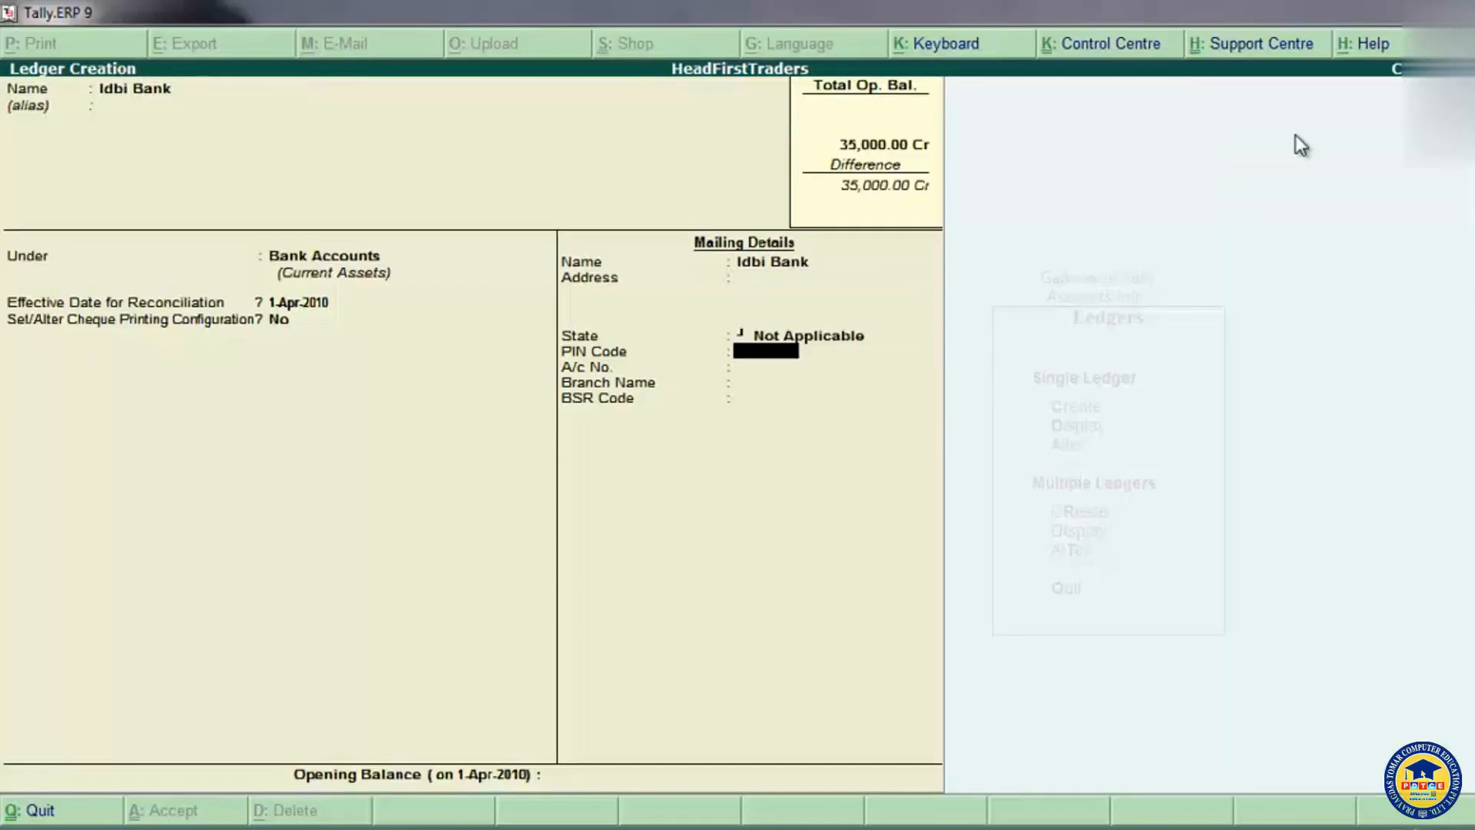
pyautogui.write('12515')
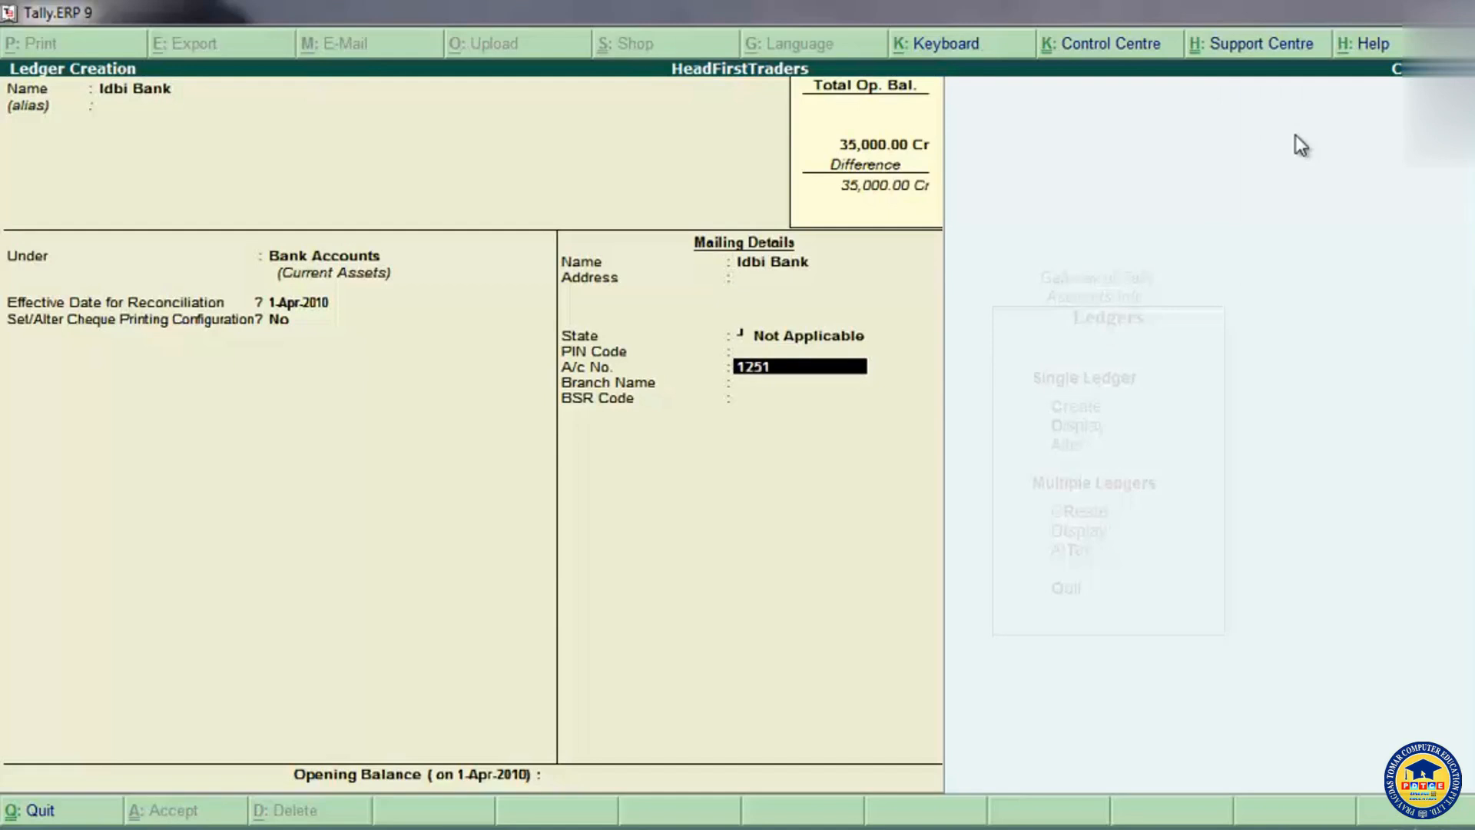
pyautogui.press('Return')
pyautogui.press('Return')
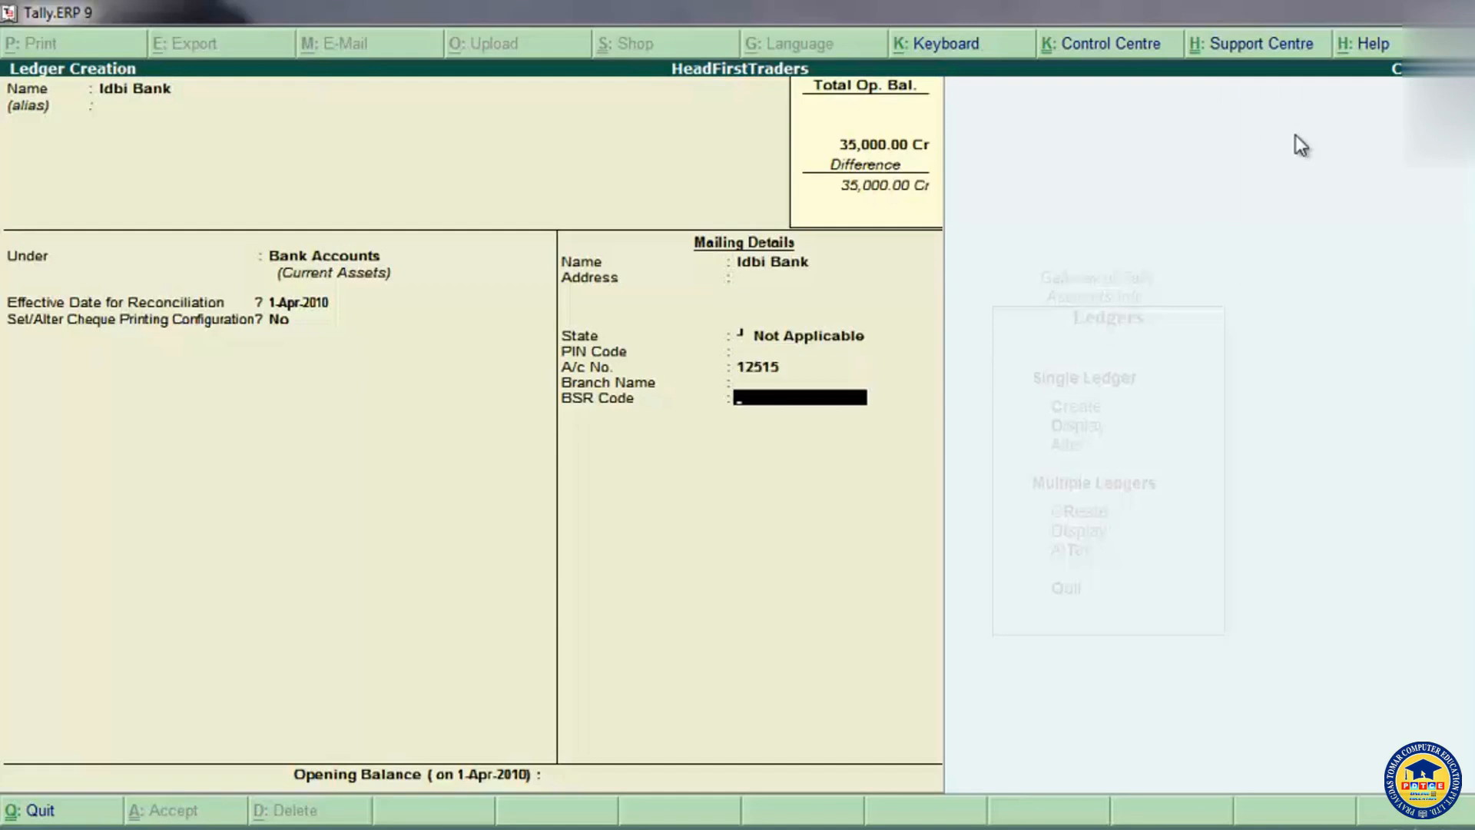
# - Go back to the Idbi Bank ledger's mailing address and fill in the bank's city
pyautogui.press('Up')
pyautogui.press('Up')
pyautogui.press('Up')
pyautogui.press('Up')
pyautogui.press('Up')
pyautogui.press('Up')
pyautogui.press('Return')
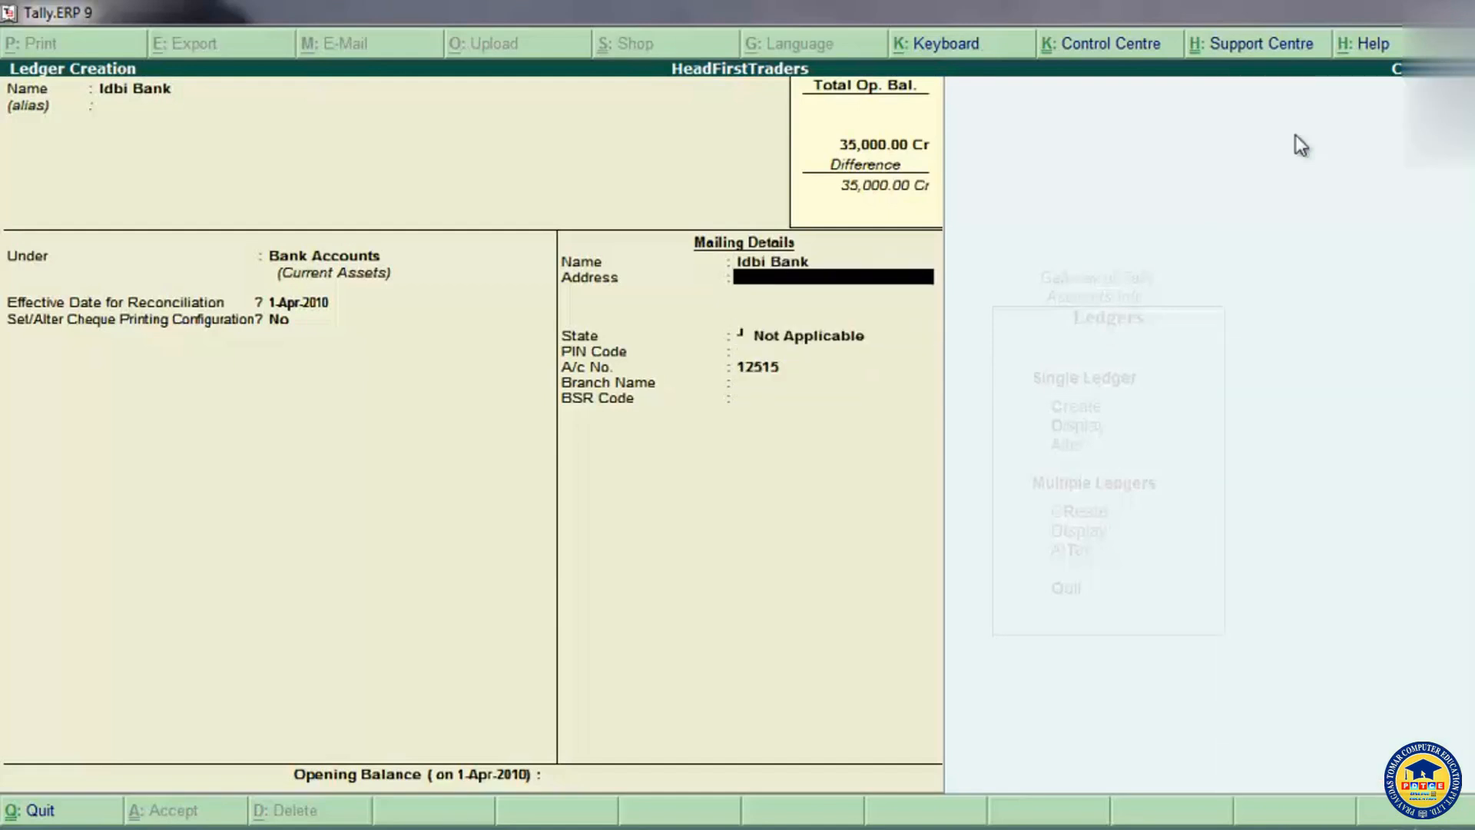
pyautogui.write('Ambala')
pyautogui.press('Return')
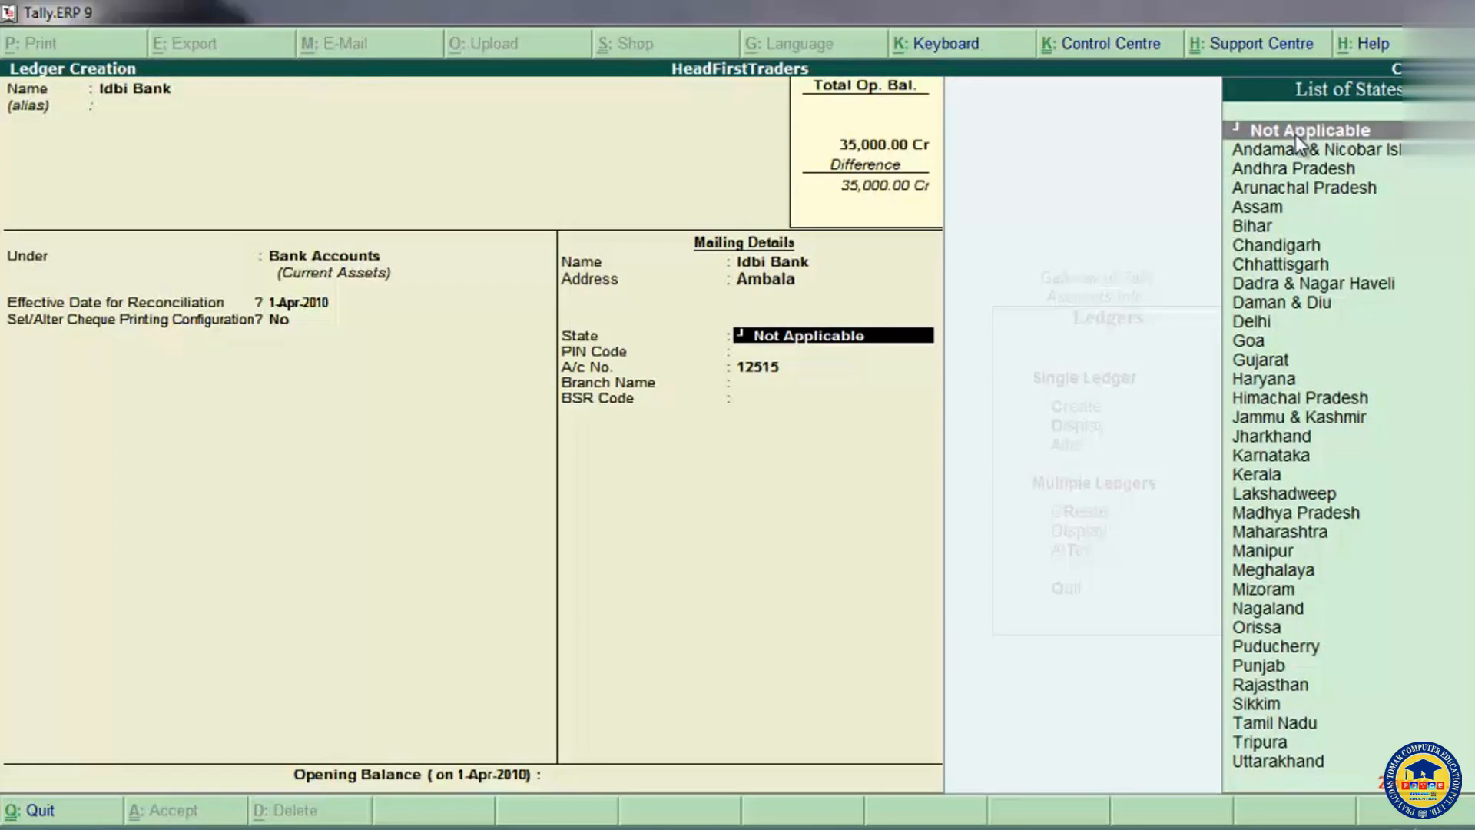
# - Set the bank's state to Haryana and enter its postal code
pyautogui.write('H')
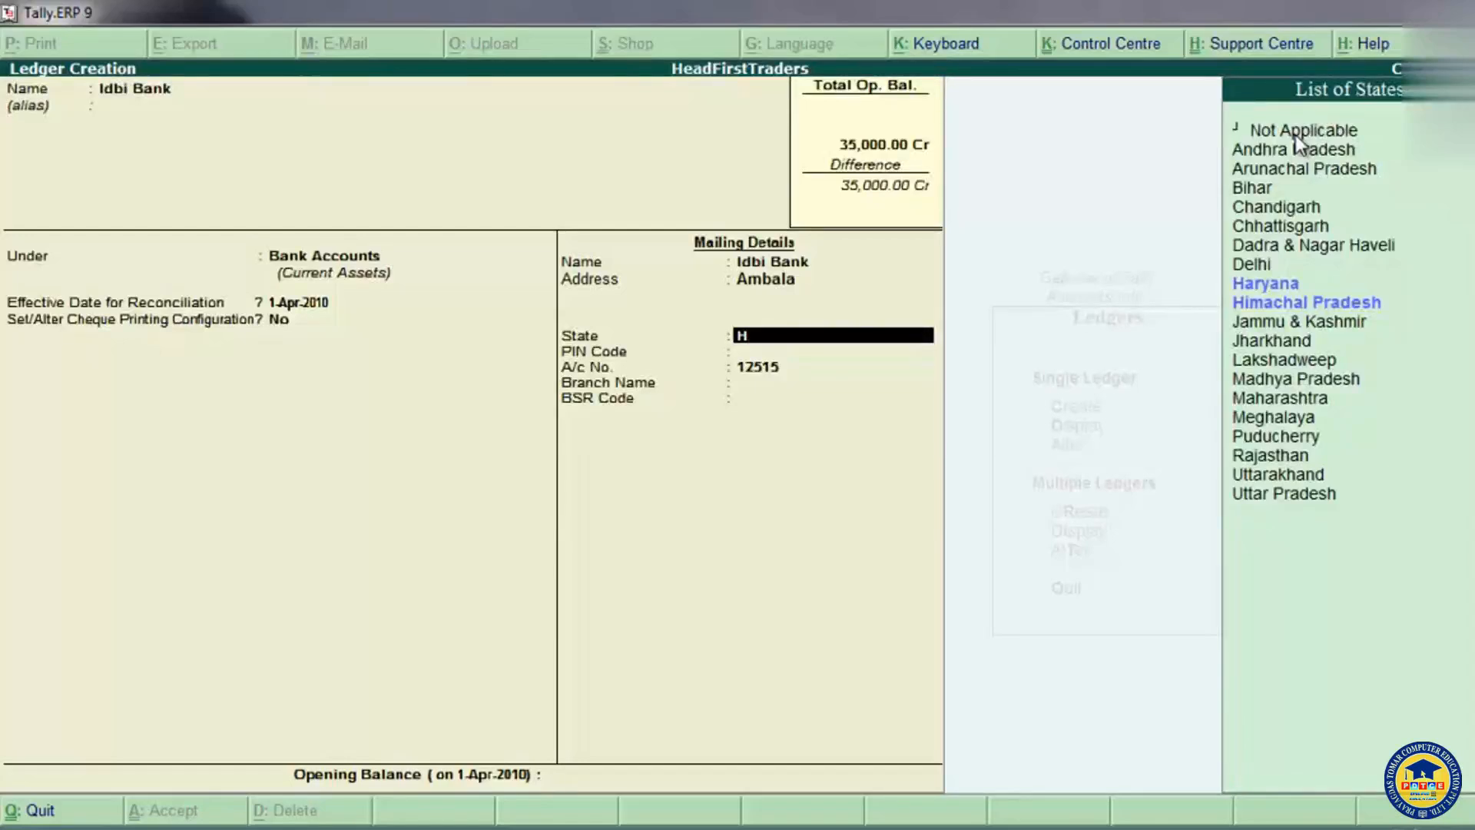
pyautogui.click(1281, 284)
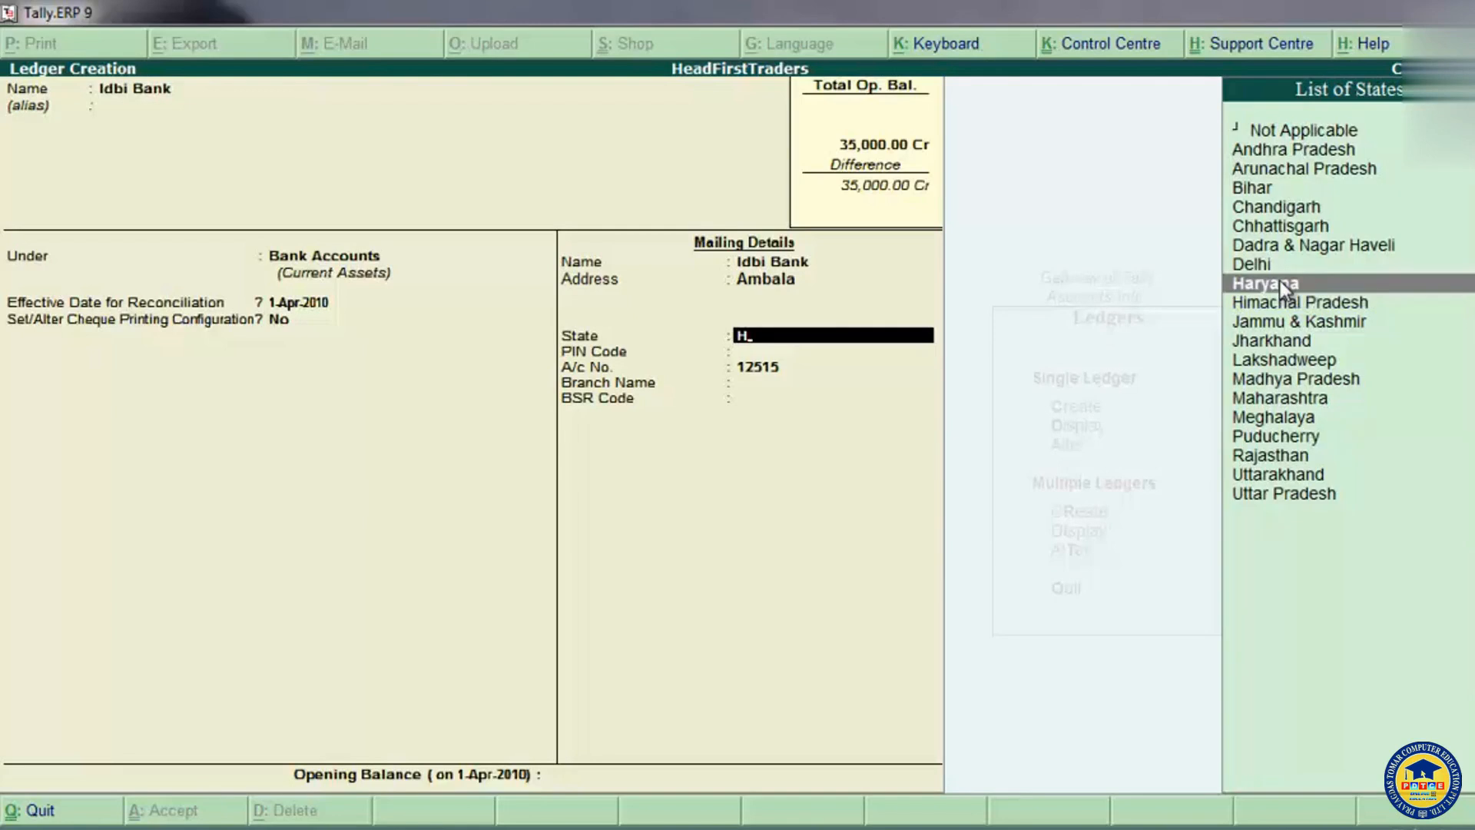
pyautogui.click(1279, 282)
pyautogui.write('134007')
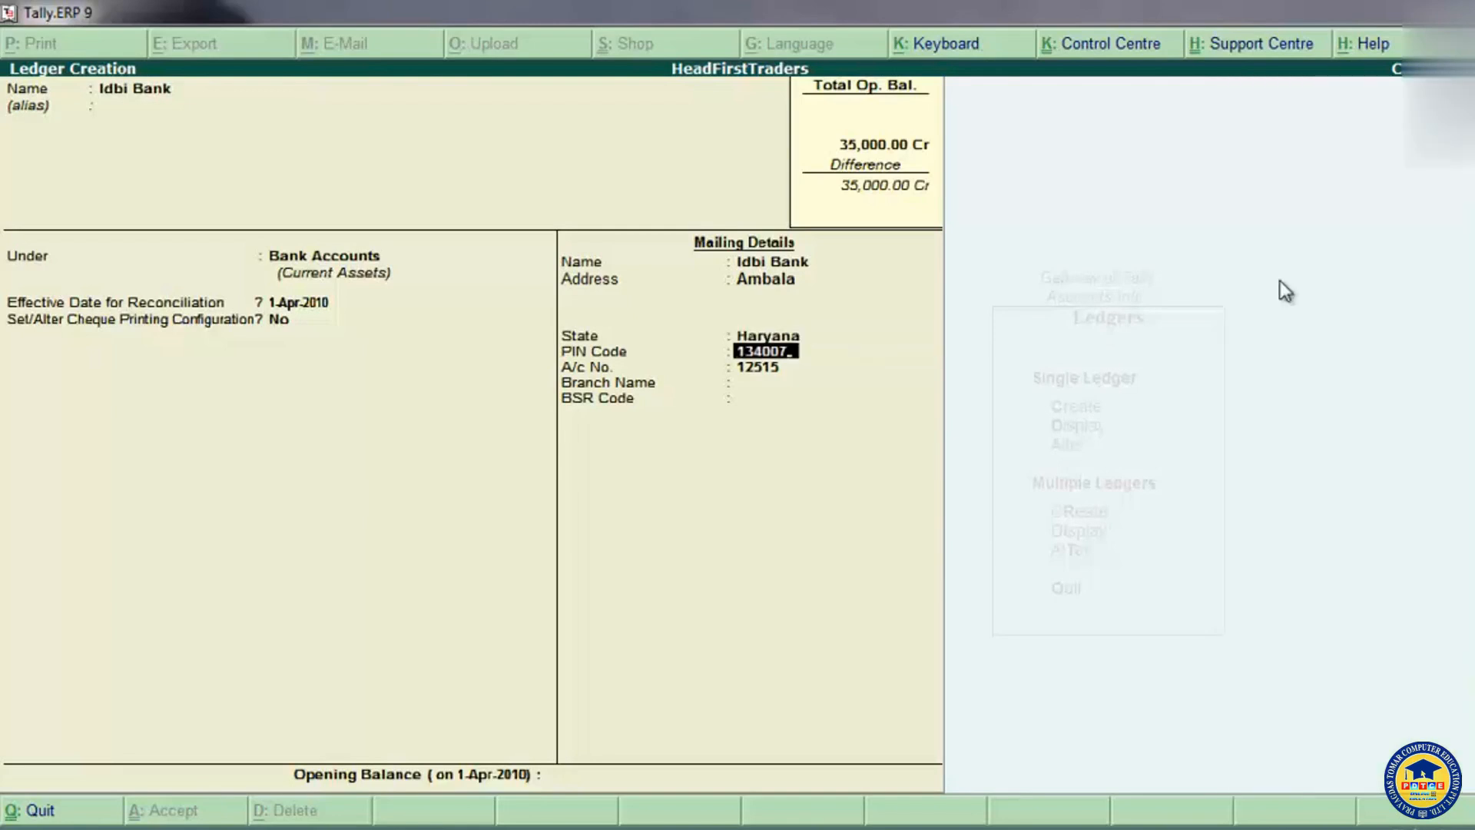
# - Set the Idbi Bank ledger's opening balance to 45,000 Dr and save the ledger
pyautogui.press('Return')
pyautogui.press('Return')
pyautogui.press('Return')
pyautogui.press('Return')
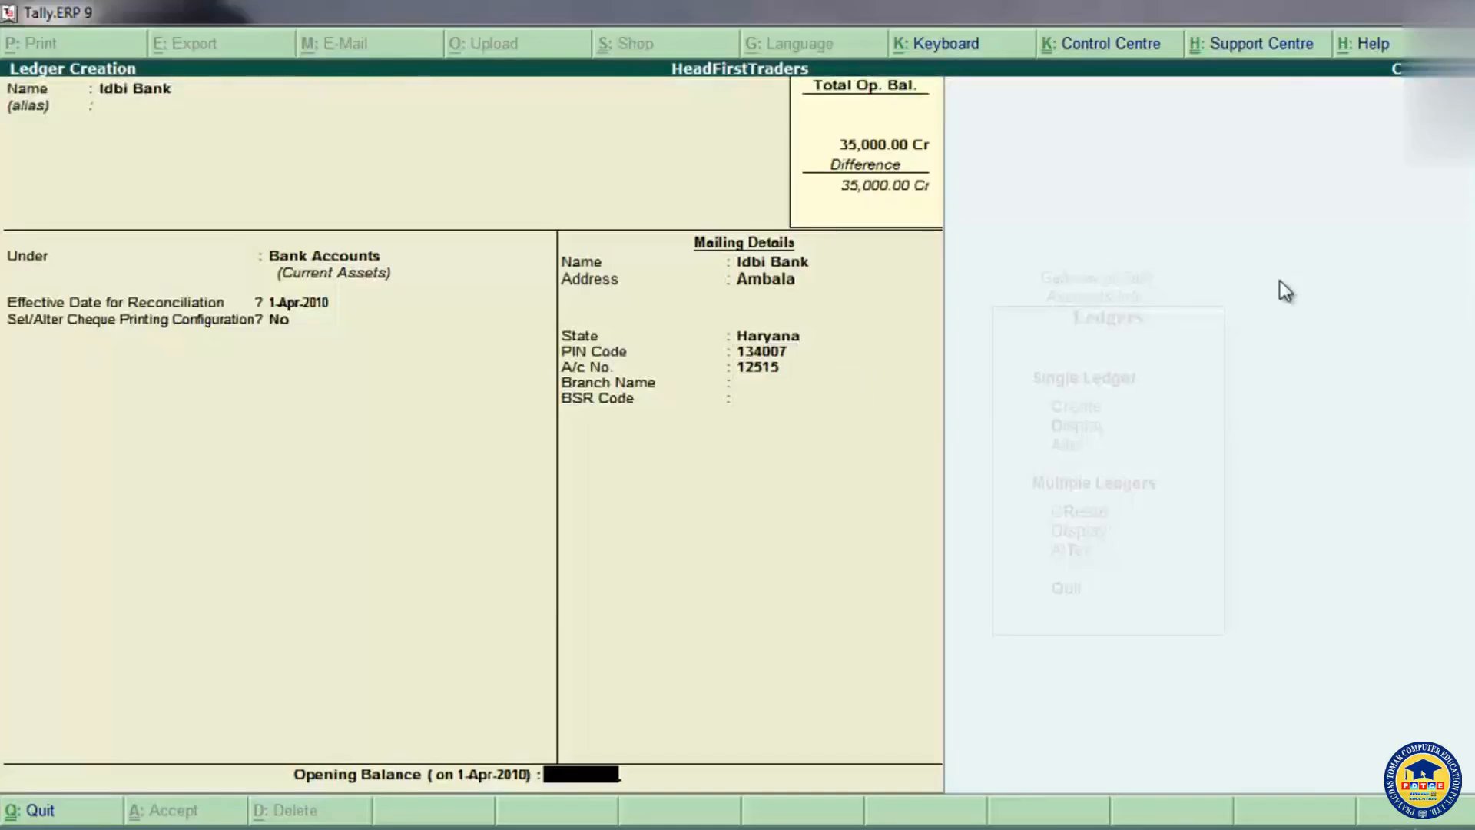
pyautogui.write('45000')
pyautogui.press('Return')
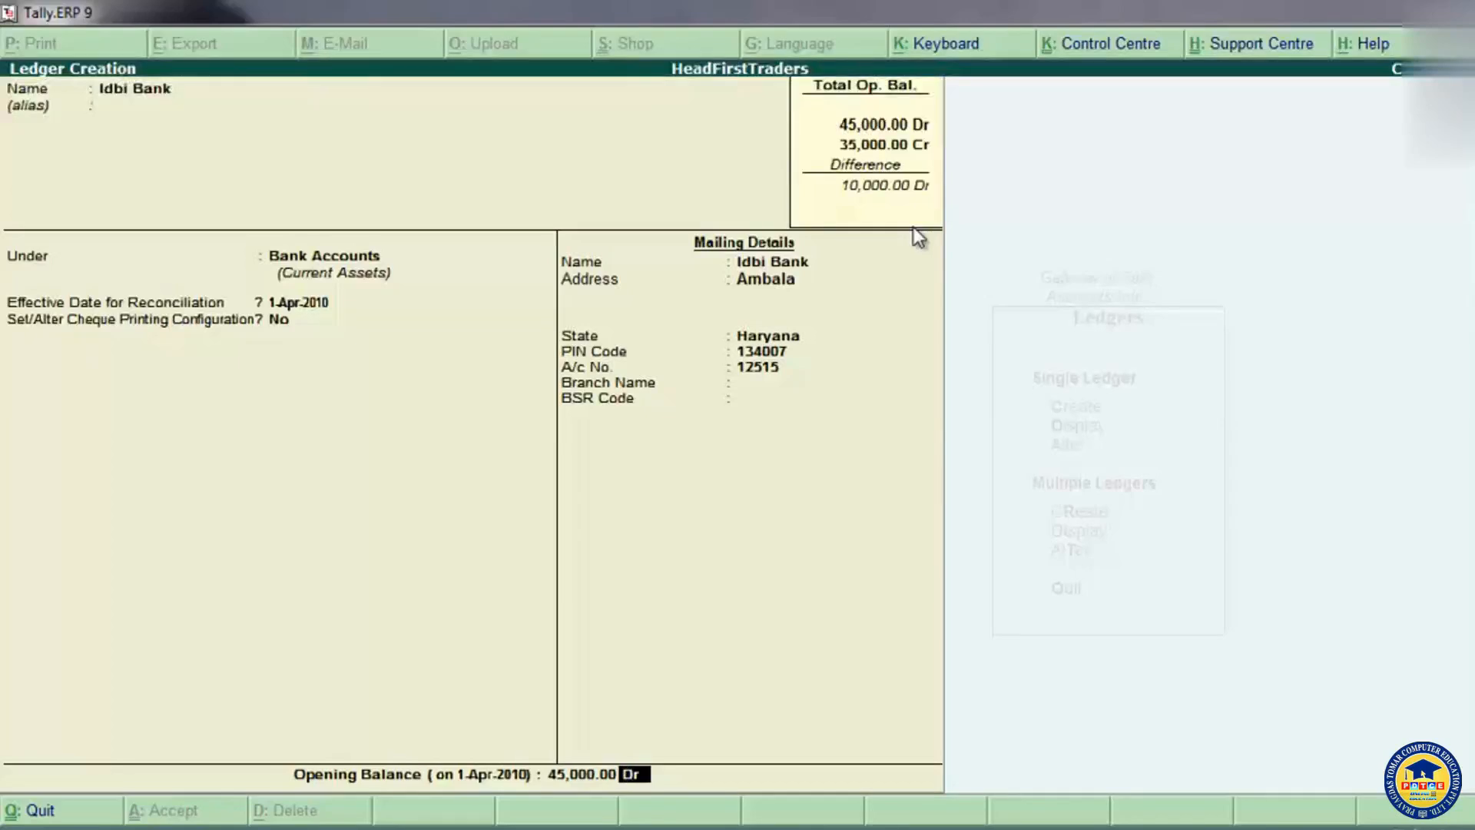
pyautogui.press('Return')
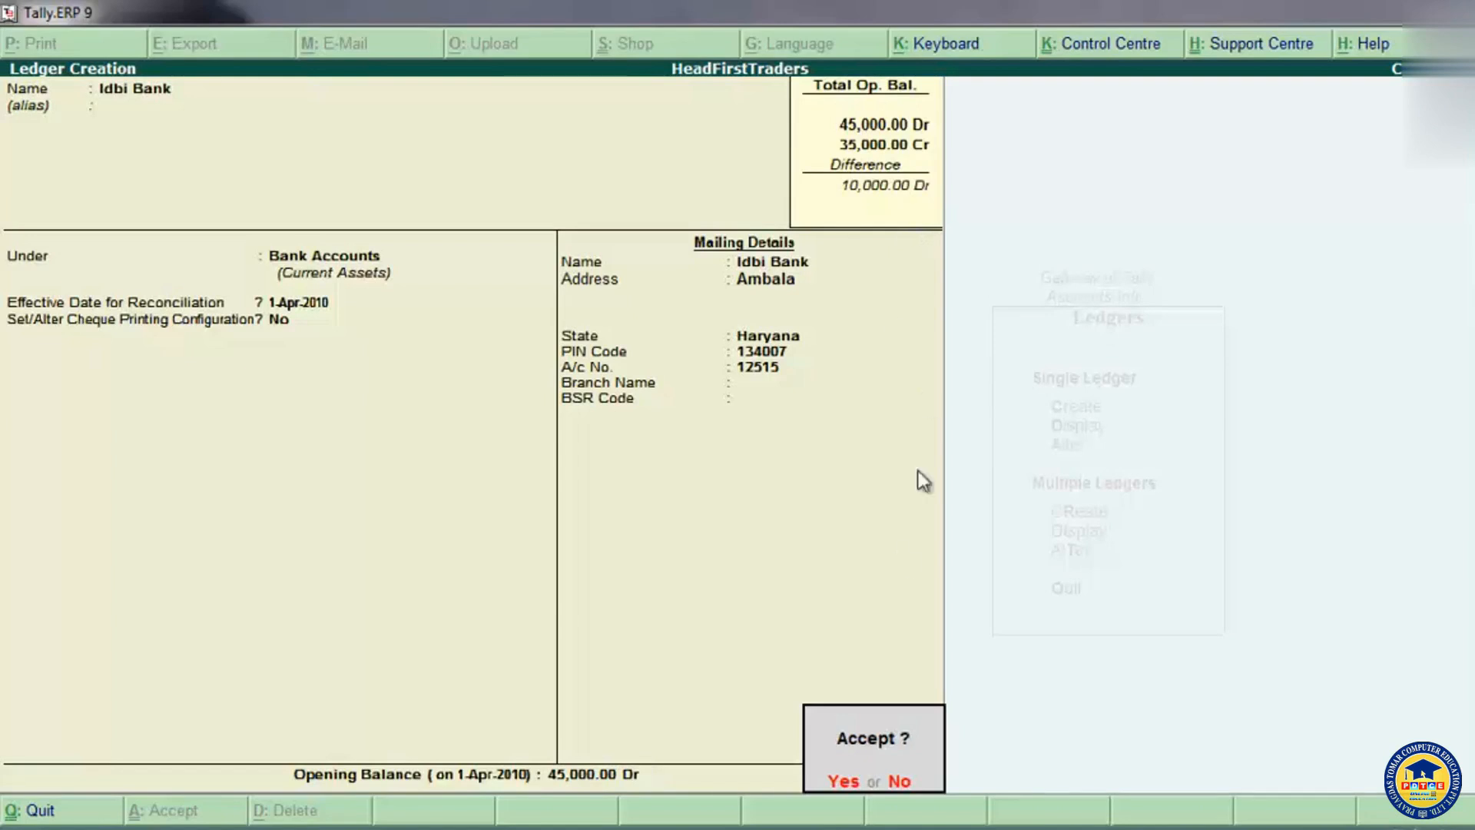
pyautogui.click(843, 781)
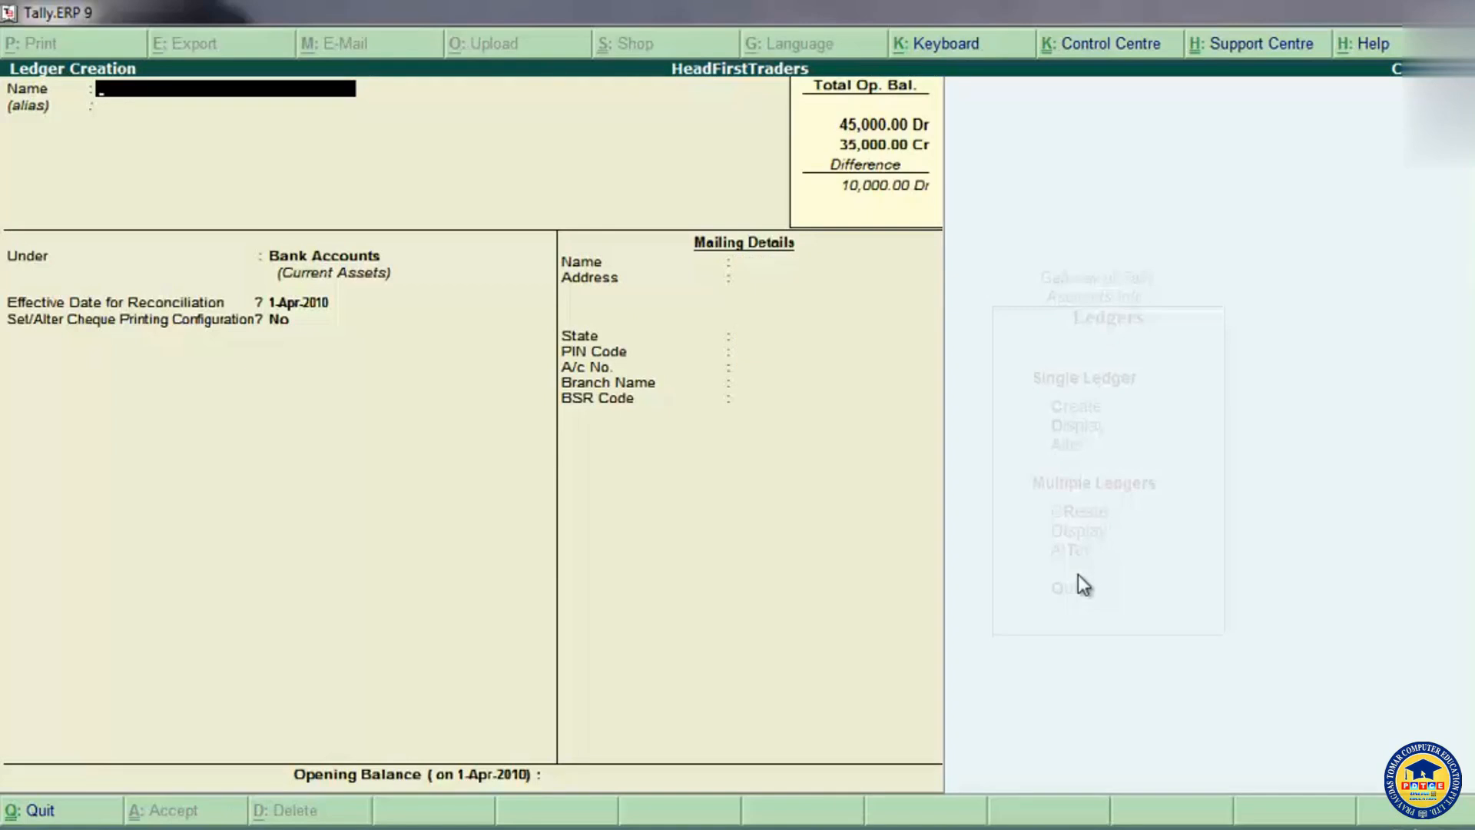
# - Name the new ledger Plant and Machinery and put it under Fixed Assets, keeping inventory values affected at No
pyautogui.write('Plant and Machinery')
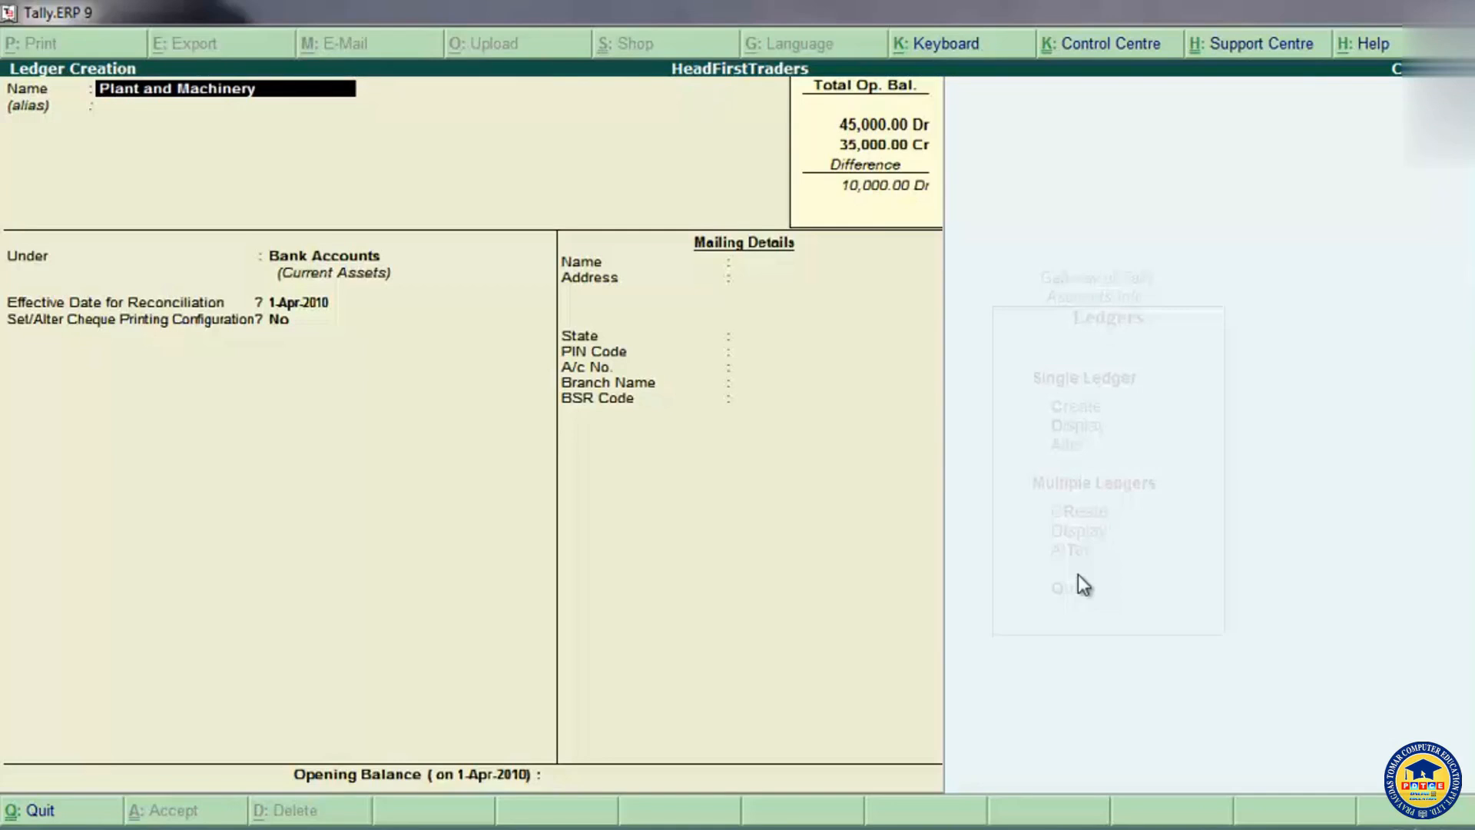
pyautogui.press('Return')
pyautogui.press('Return')
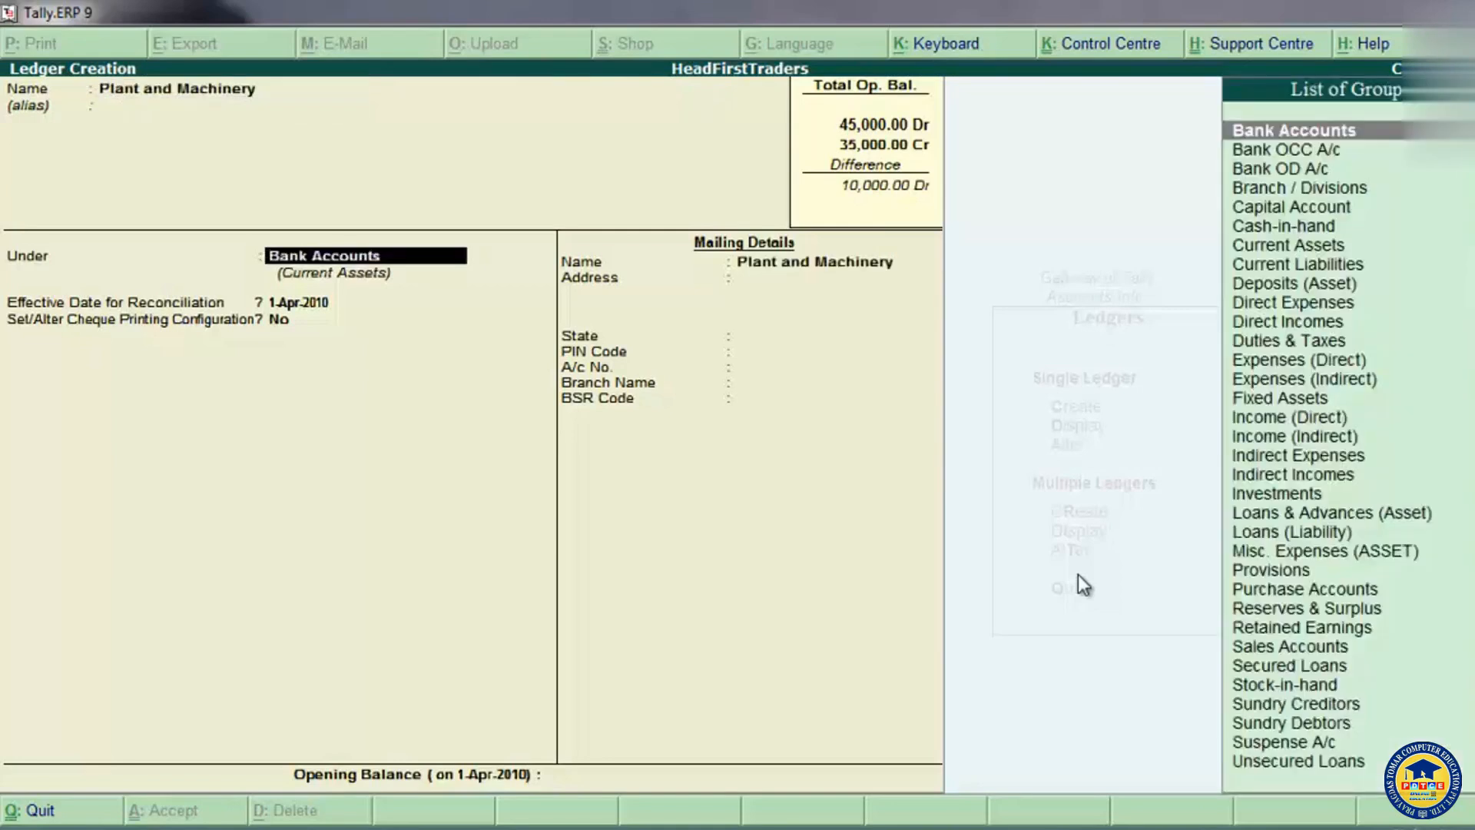
pyautogui.write('F')
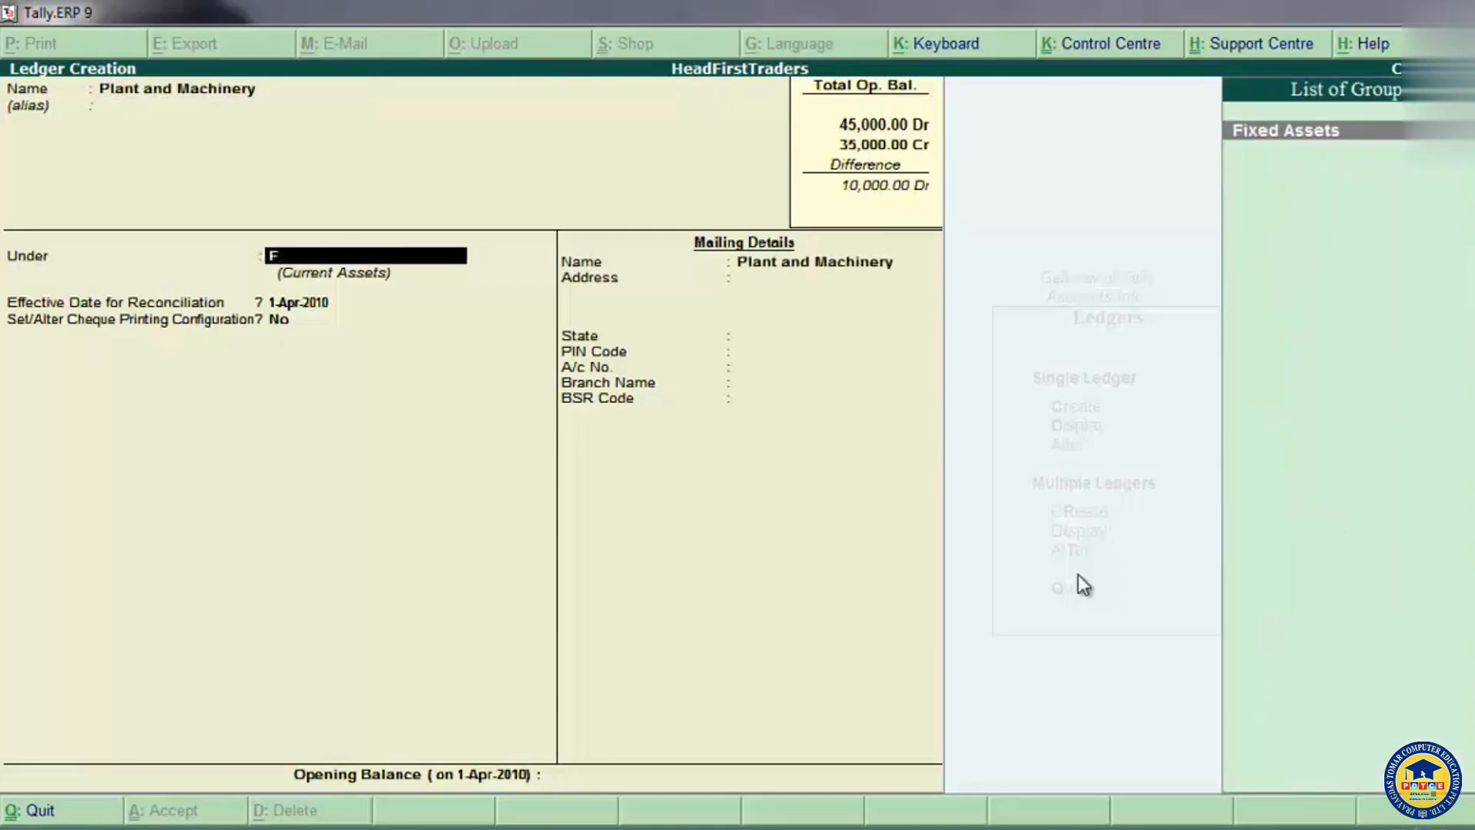
pyautogui.press('Return')
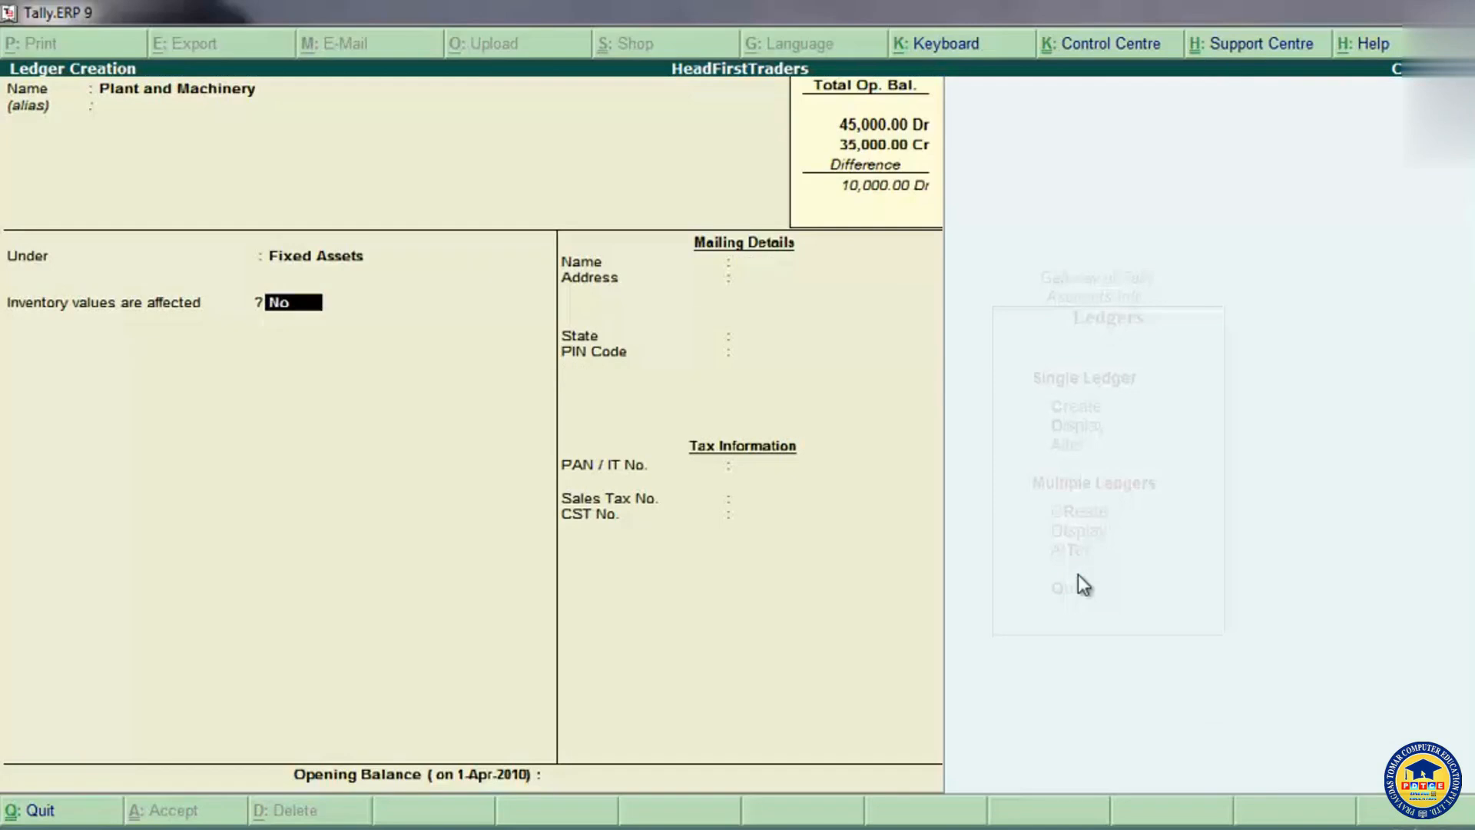
pyautogui.press('Return')
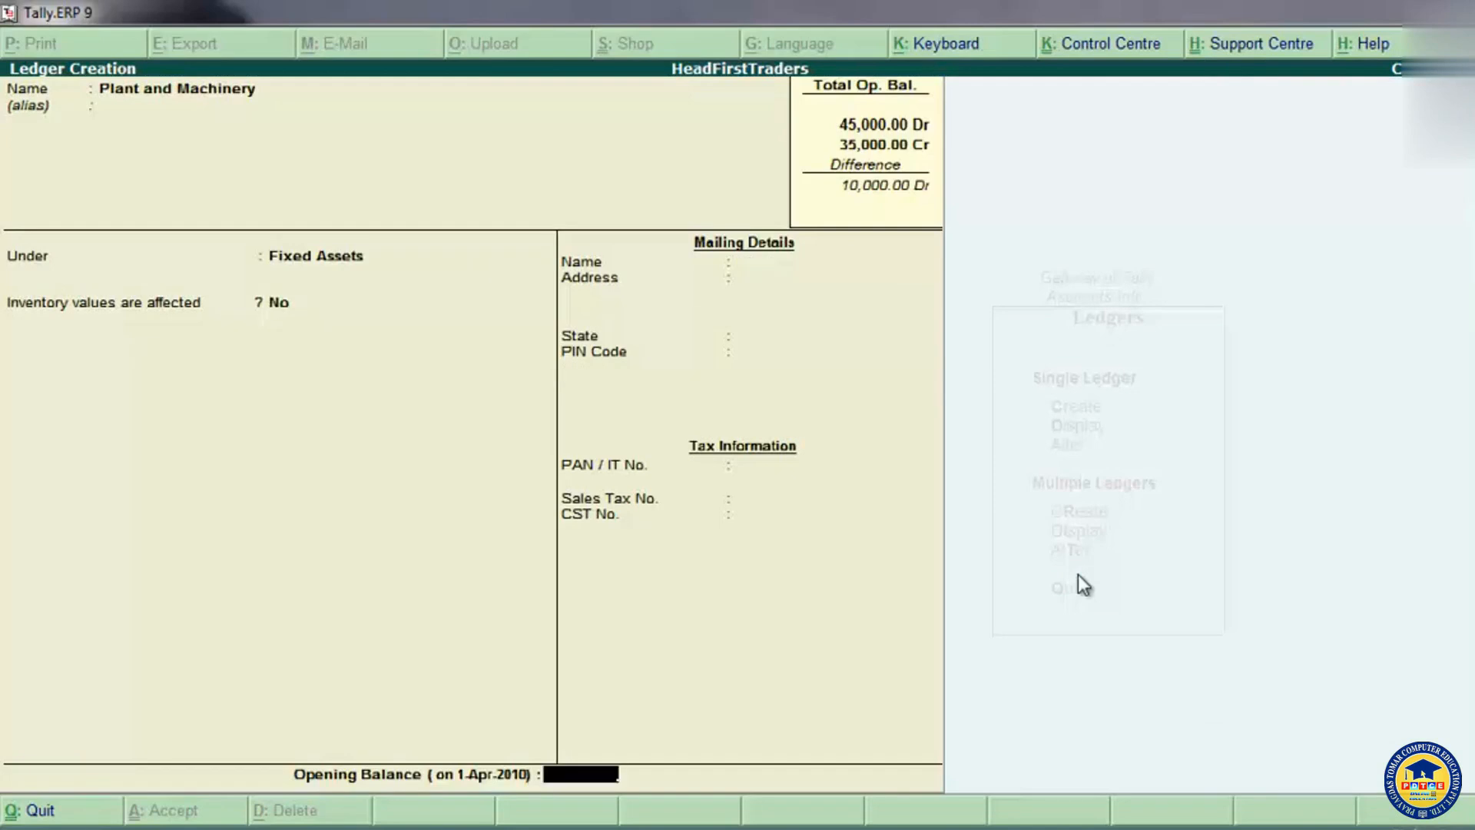
pyautogui.press('BackSpace')
pyautogui.press('BackSpace')
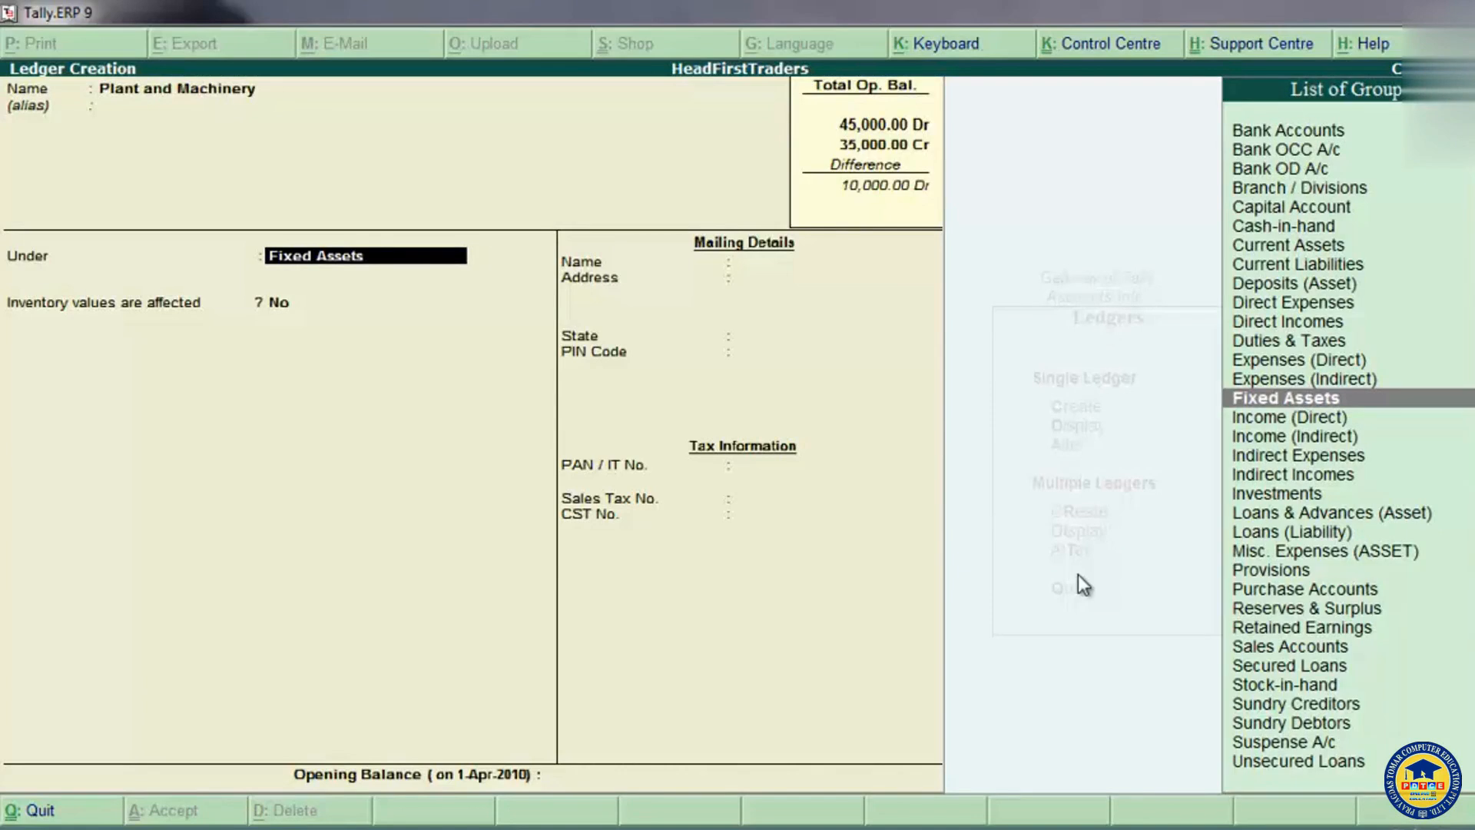
pyautogui.press('Return')
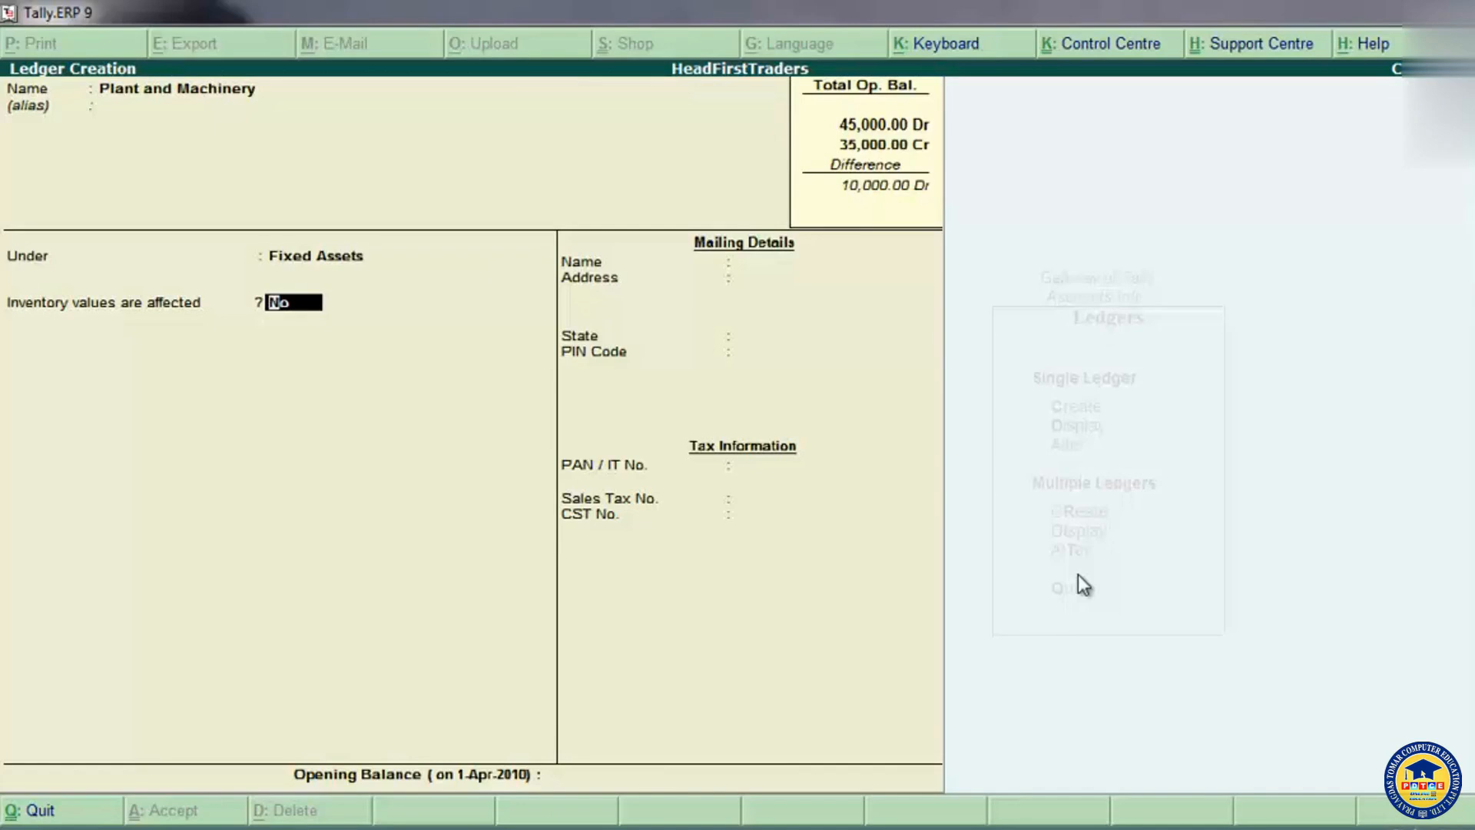
pyautogui.press('Return')
pyautogui.press('Return')
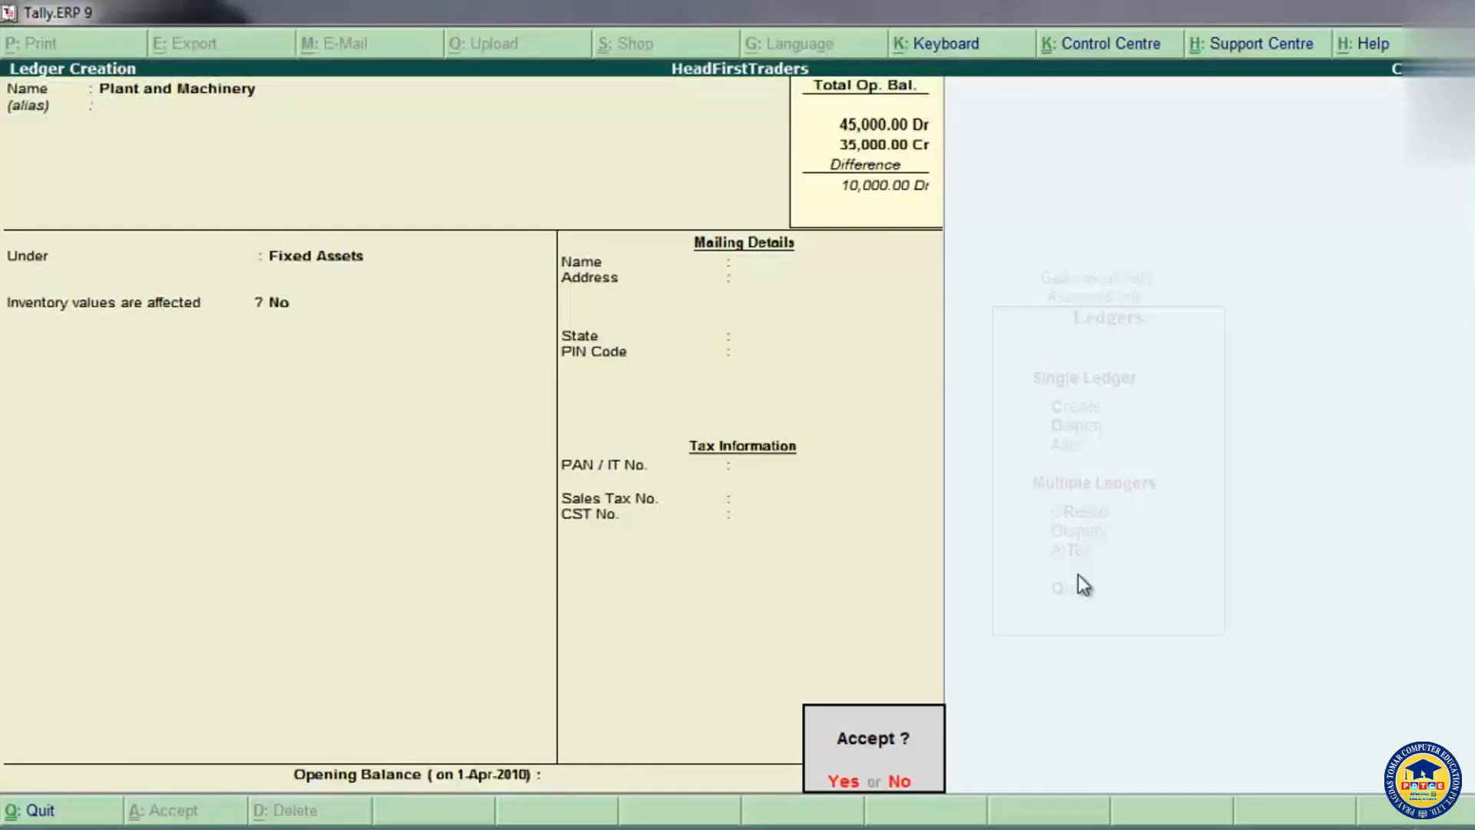
pyautogui.press('Escape')
# - Set the Plant and Machinery ledger's opening balance to 70,000 Dr and save the ledger
pyautogui.write('700000')
pyautogui.press('BackSpace')
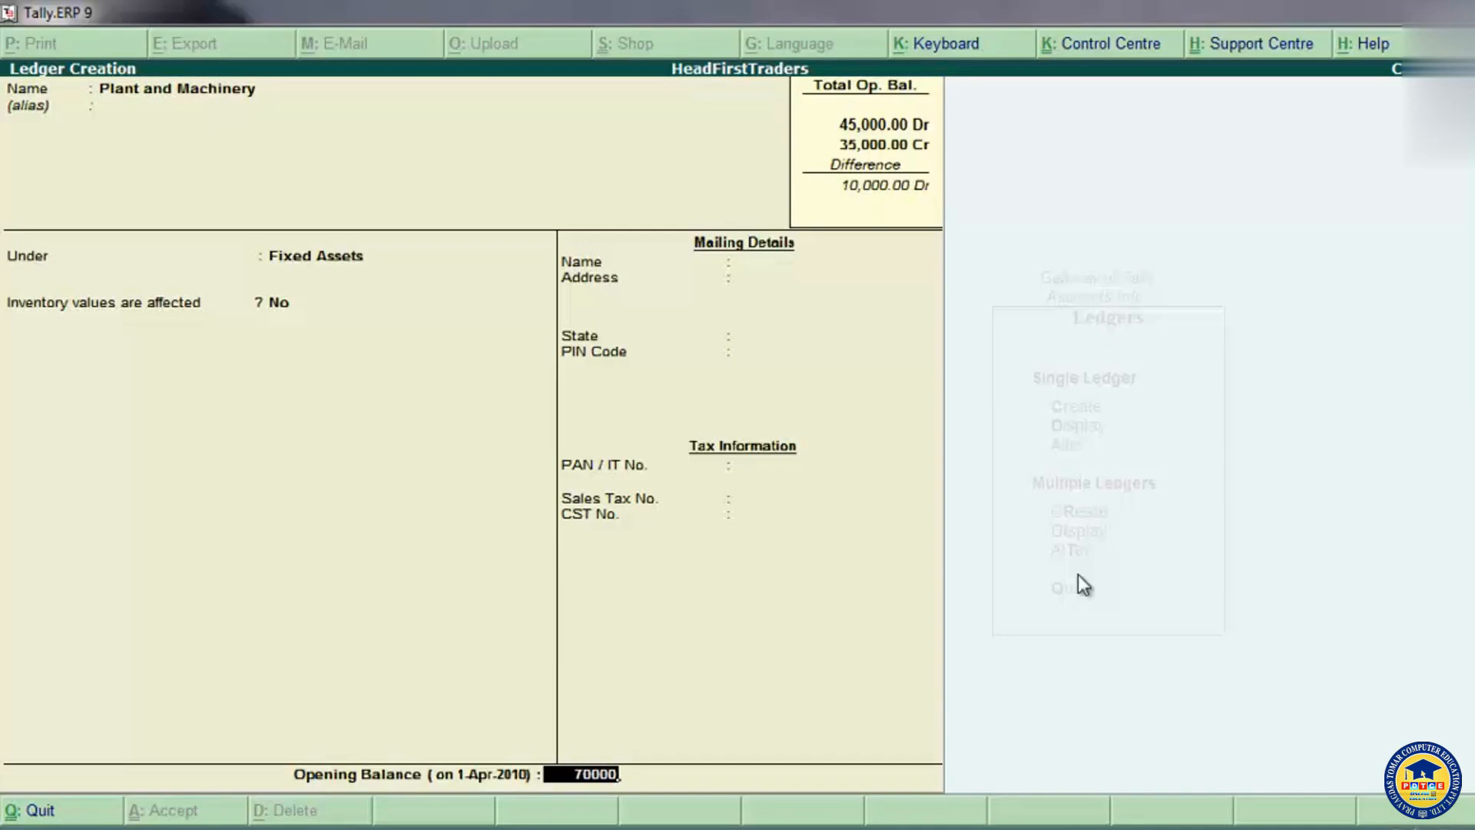
pyautogui.press('Return')
pyautogui.press('Return')
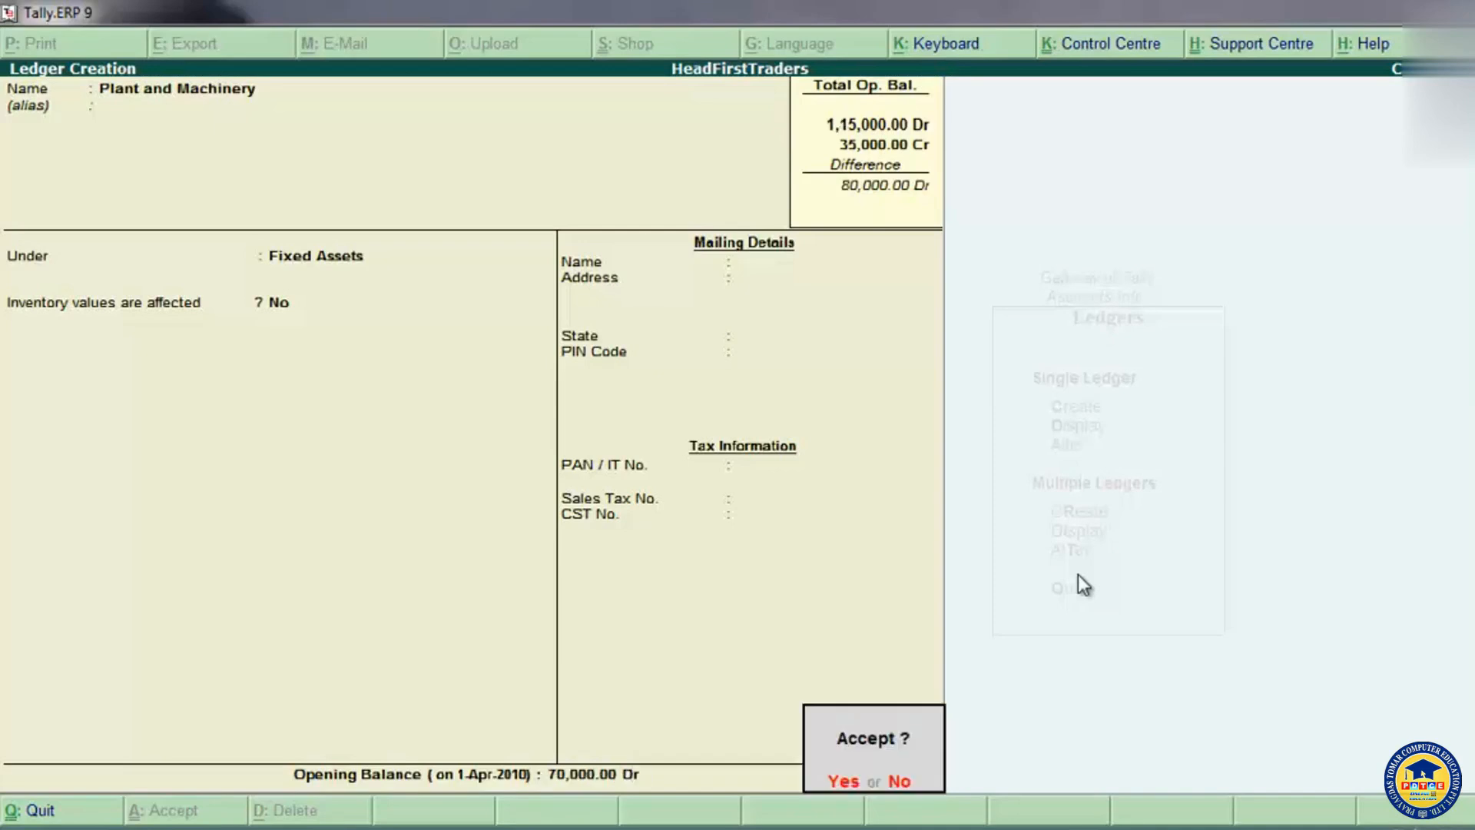
pyautogui.press('Return')
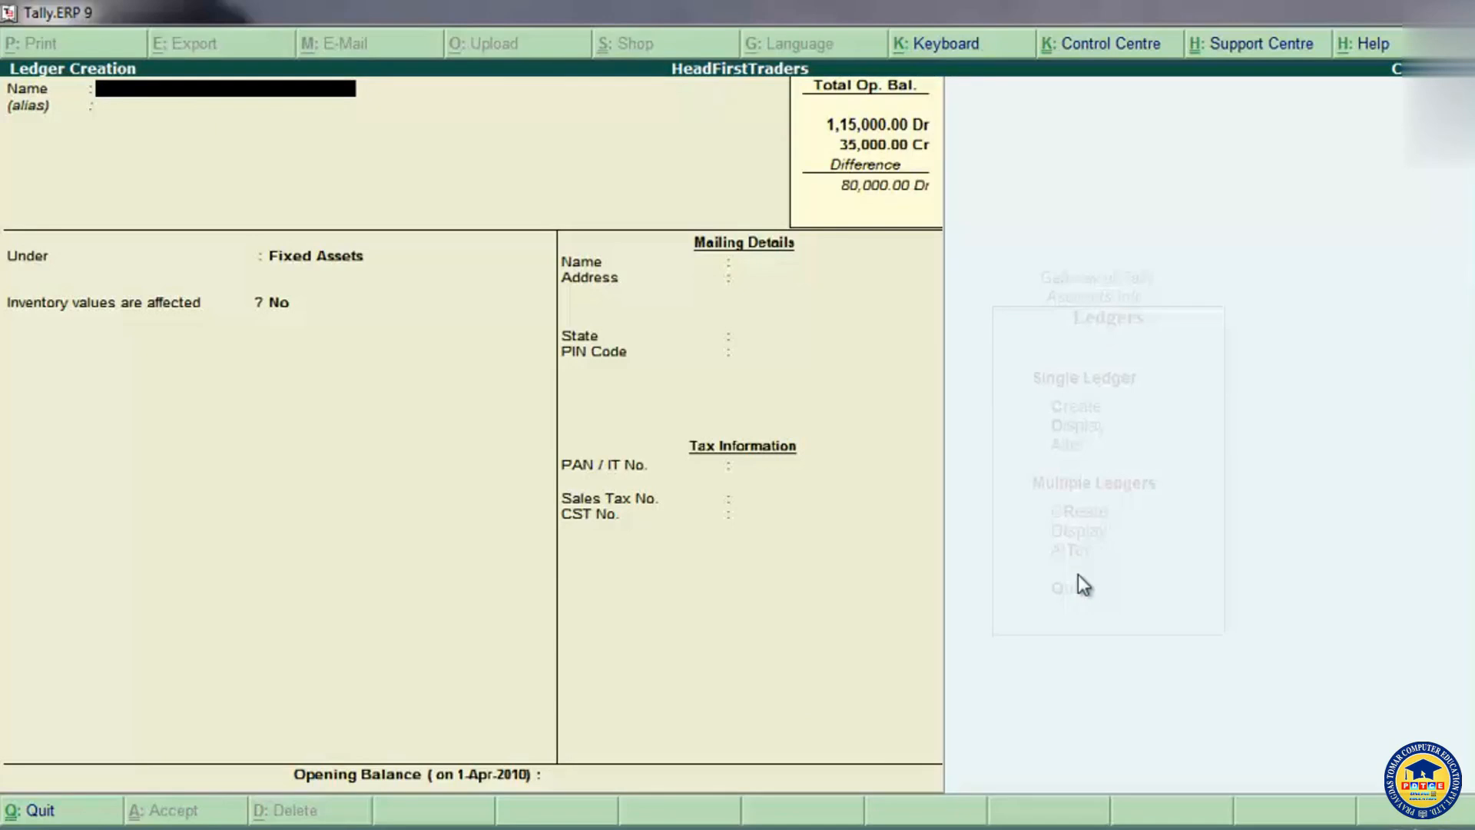
# - Name the next ledger Cnc and Co. and put it under Sundry Creditors, keeping bill-by-bill balances at Yes
pyautogui.write('Cnc and Co.')
pyautogui.press('Return')
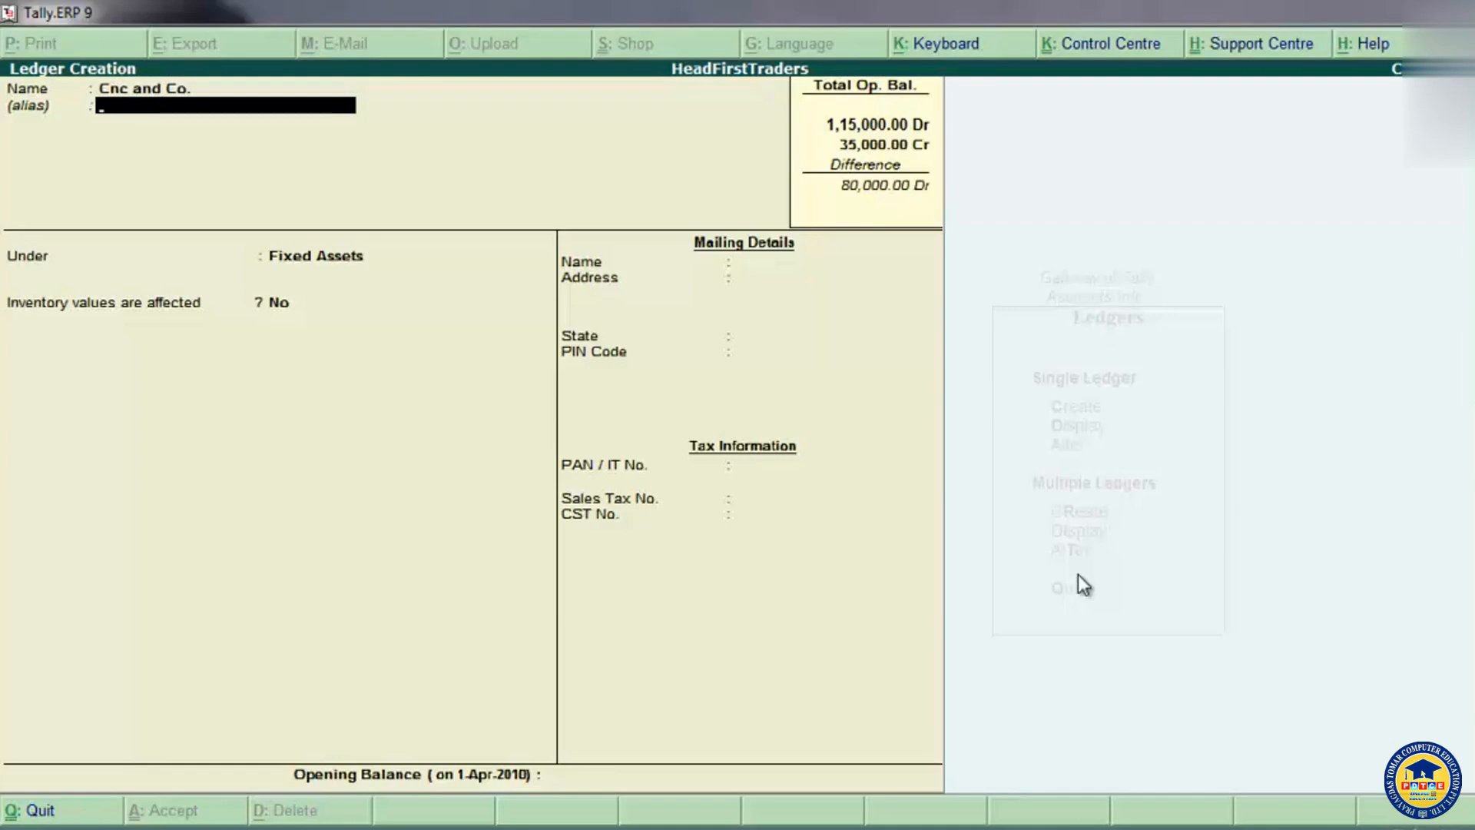
pyautogui.press('Return')
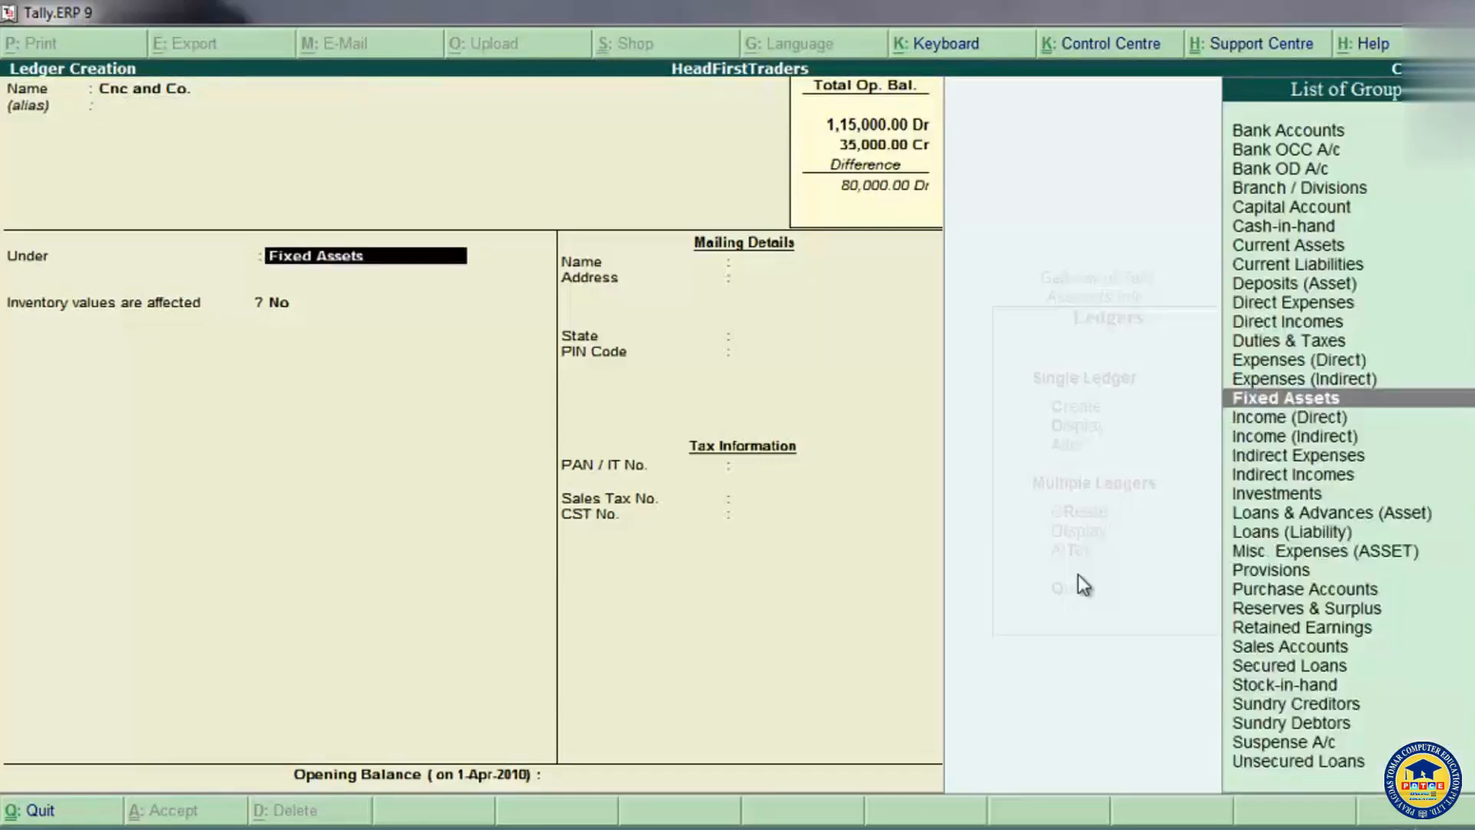
pyautogui.write('Su')
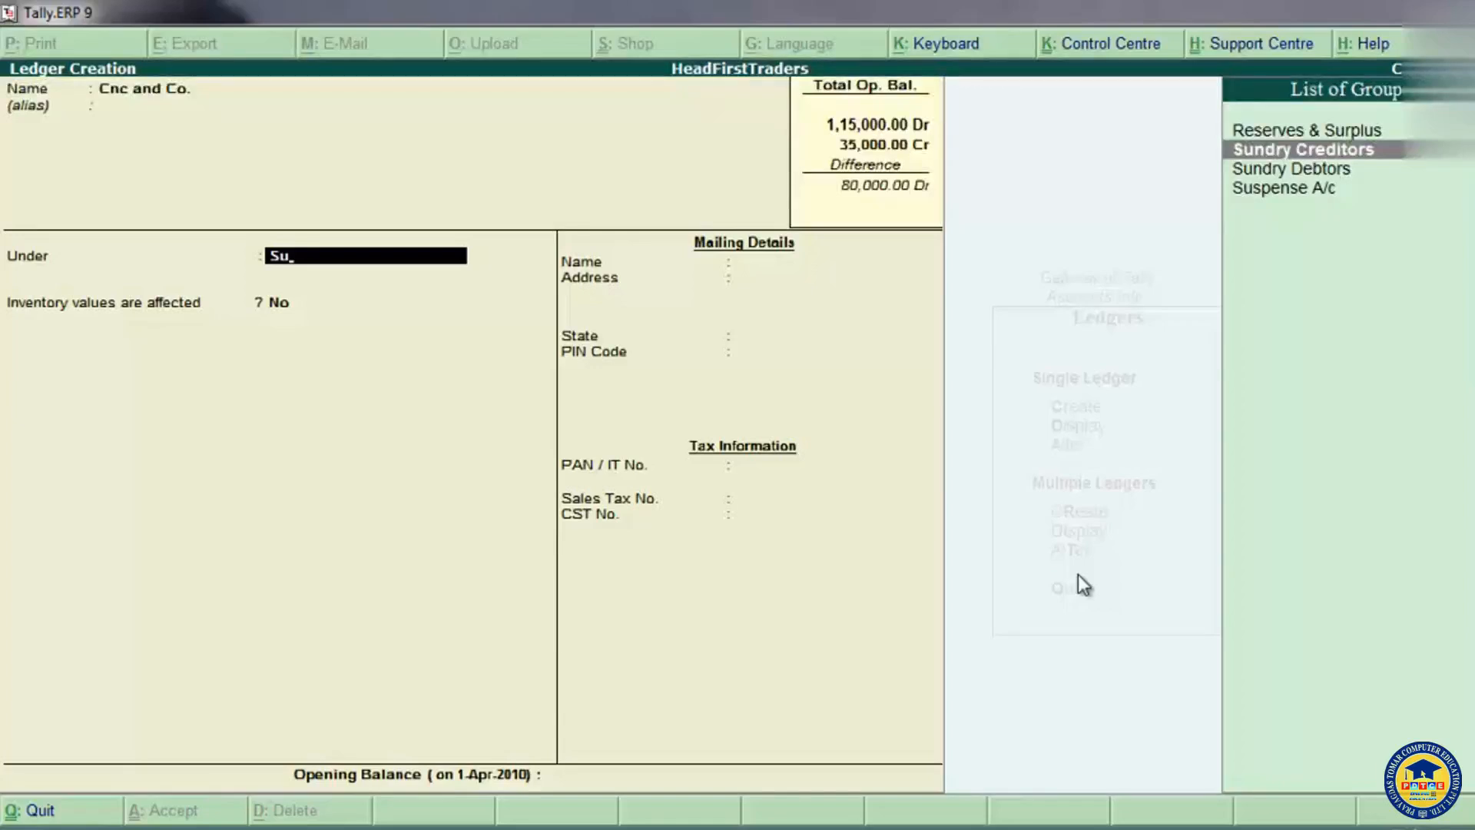
pyautogui.click(1300, 152)
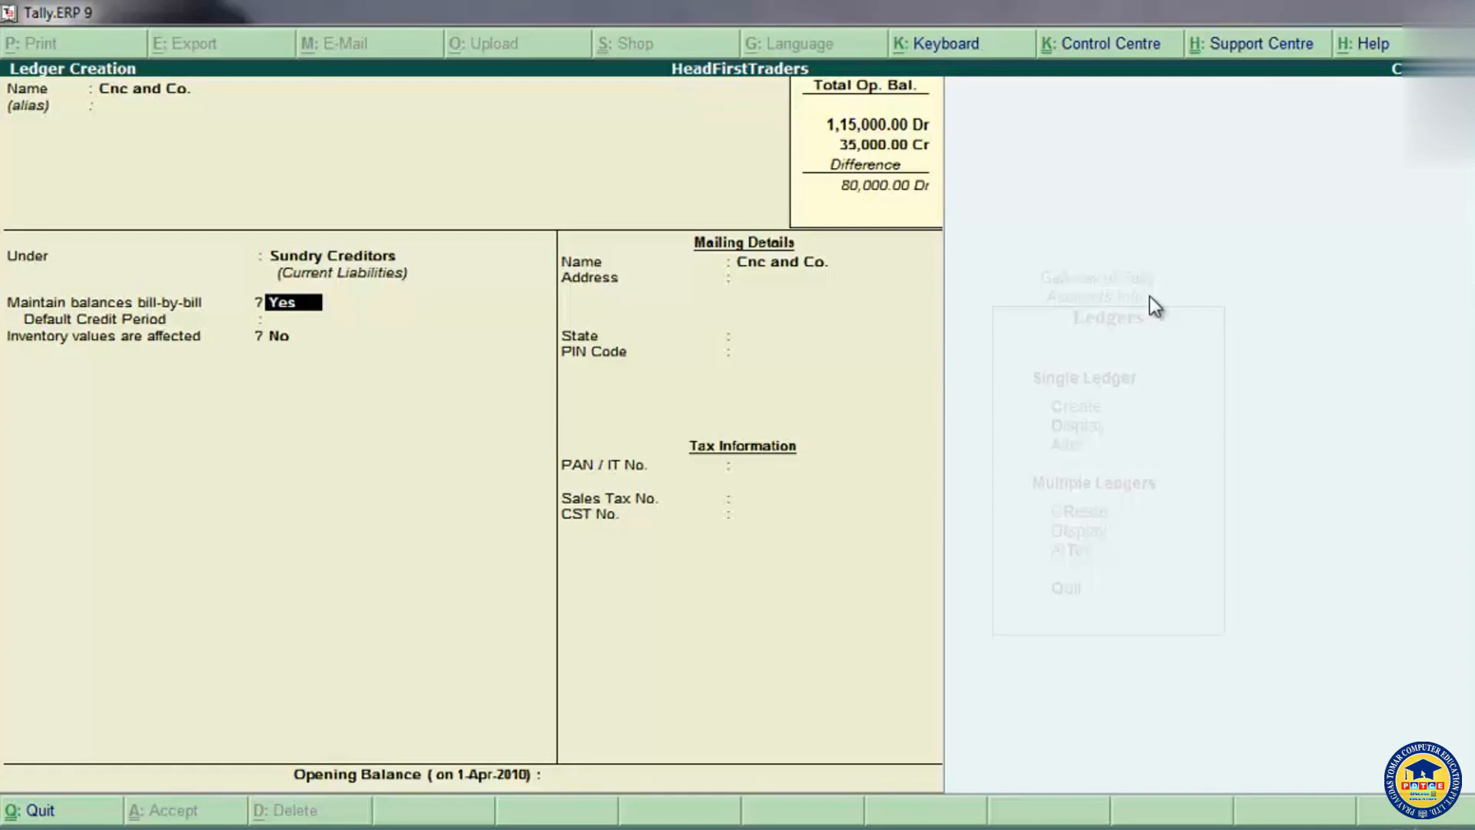
pyautogui.press('Up')
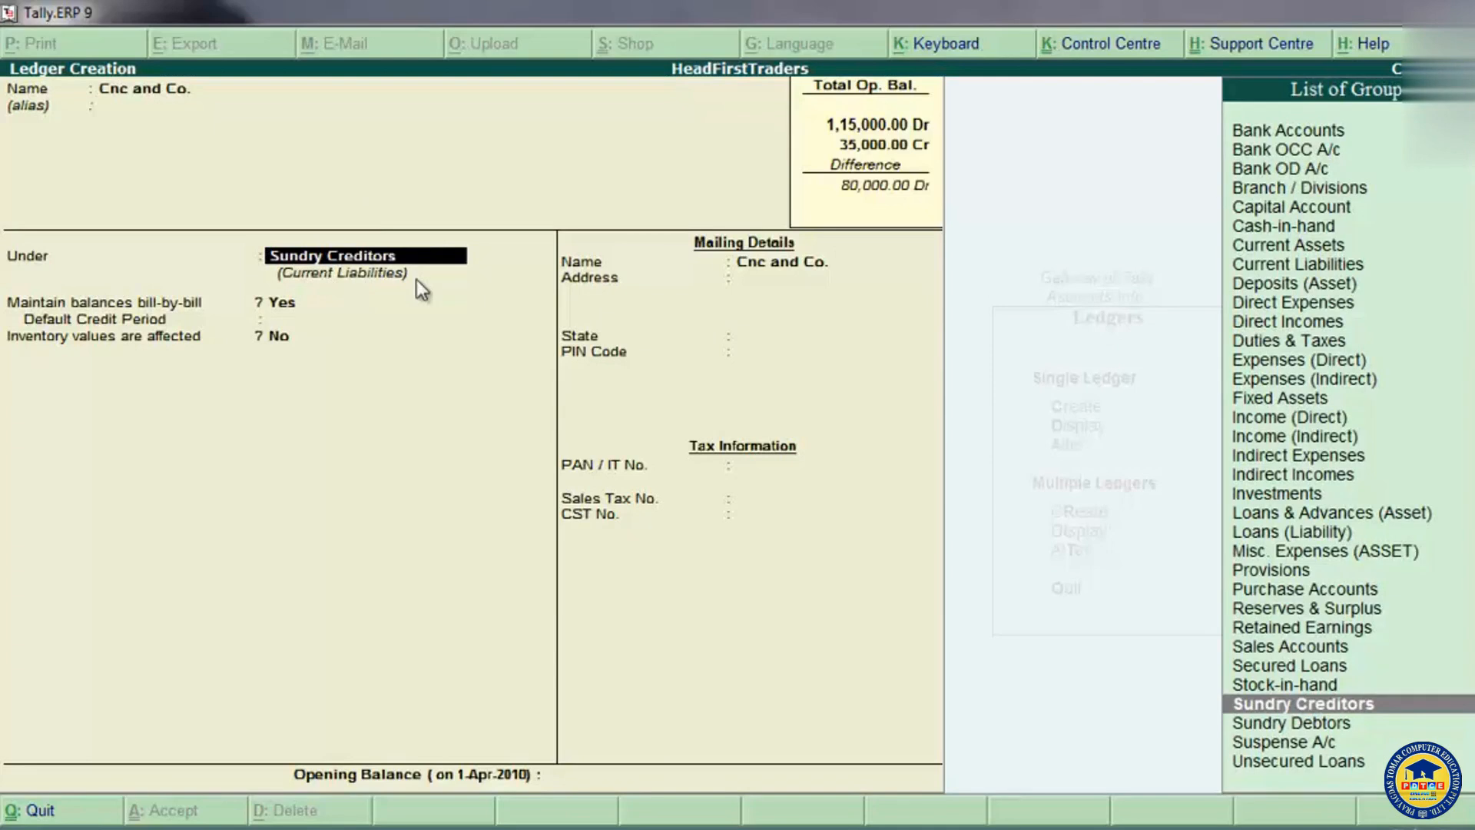
pyautogui.press('Return')
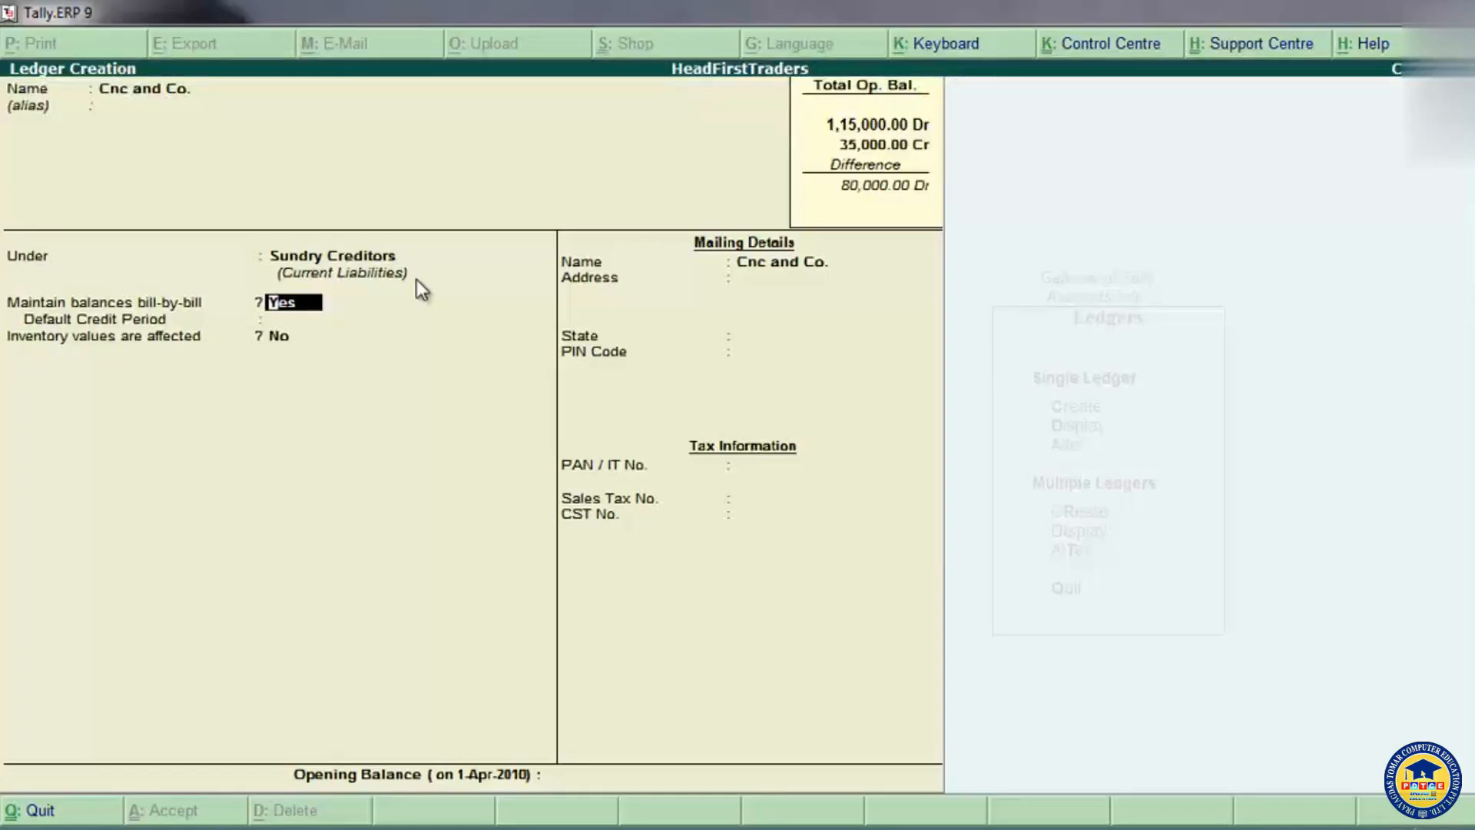
pyautogui.press('Return')
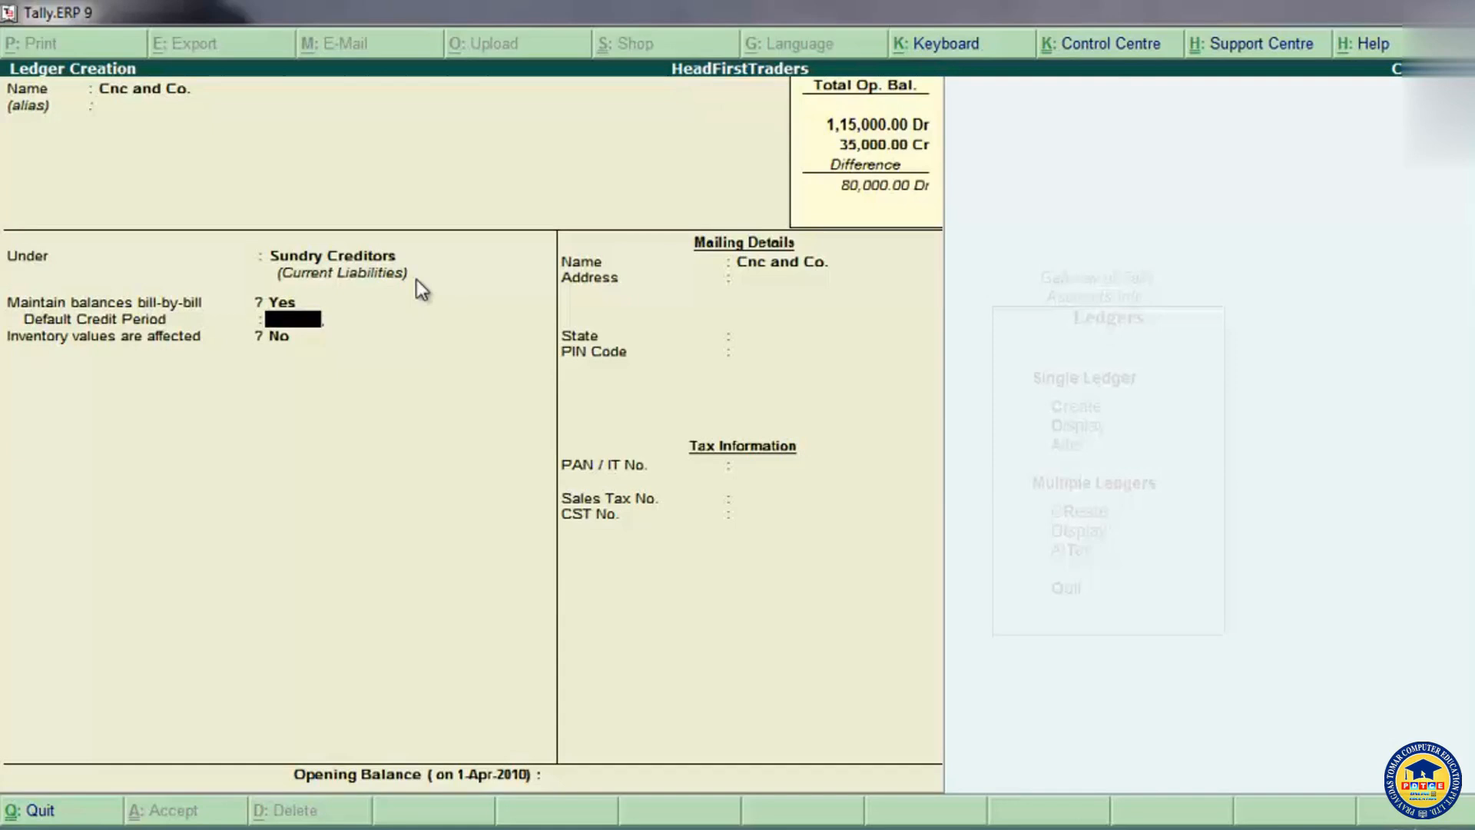
# - Leave the default credit period blank and fill in the address line of Cnc and Co.'s mailing details
pyautogui.press('Return')
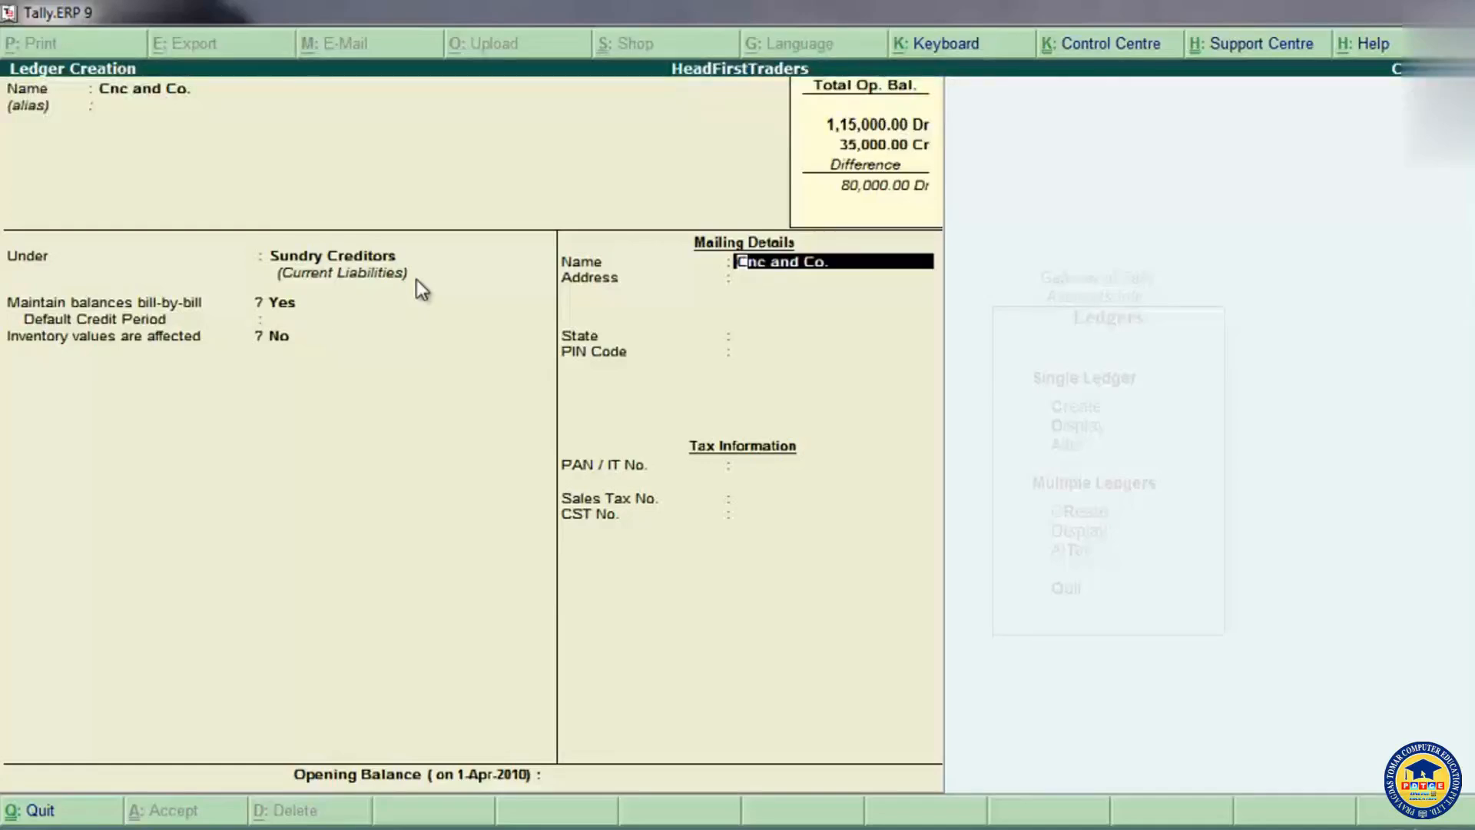
pyautogui.press('Return')
pyautogui.write('Ambala')
pyautogui.press('Return')
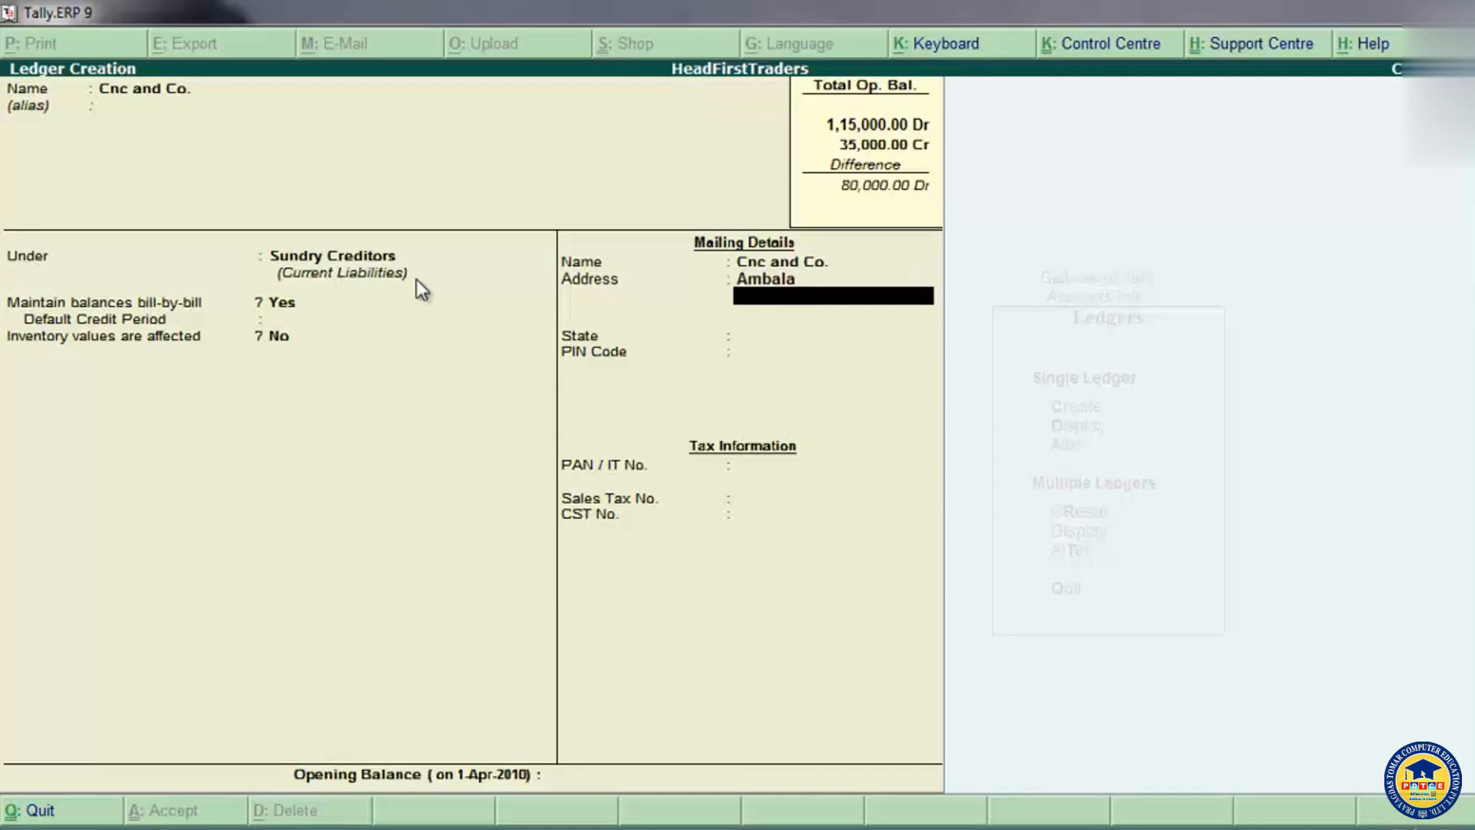
pyautogui.press('Return')
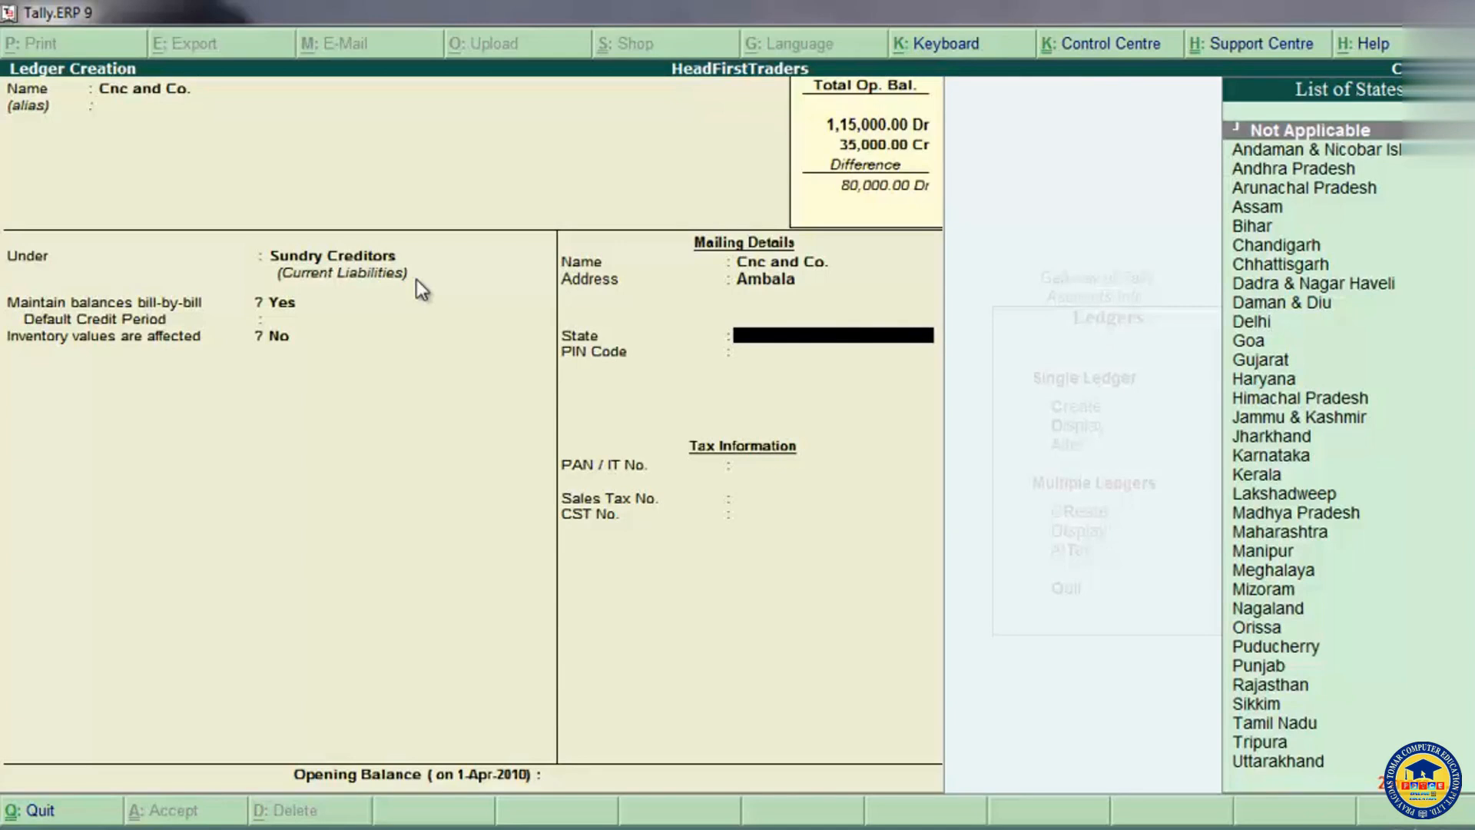
# - Set the state in Cnc and Co.'s mailing details to Haryana
pyautogui.write('H')
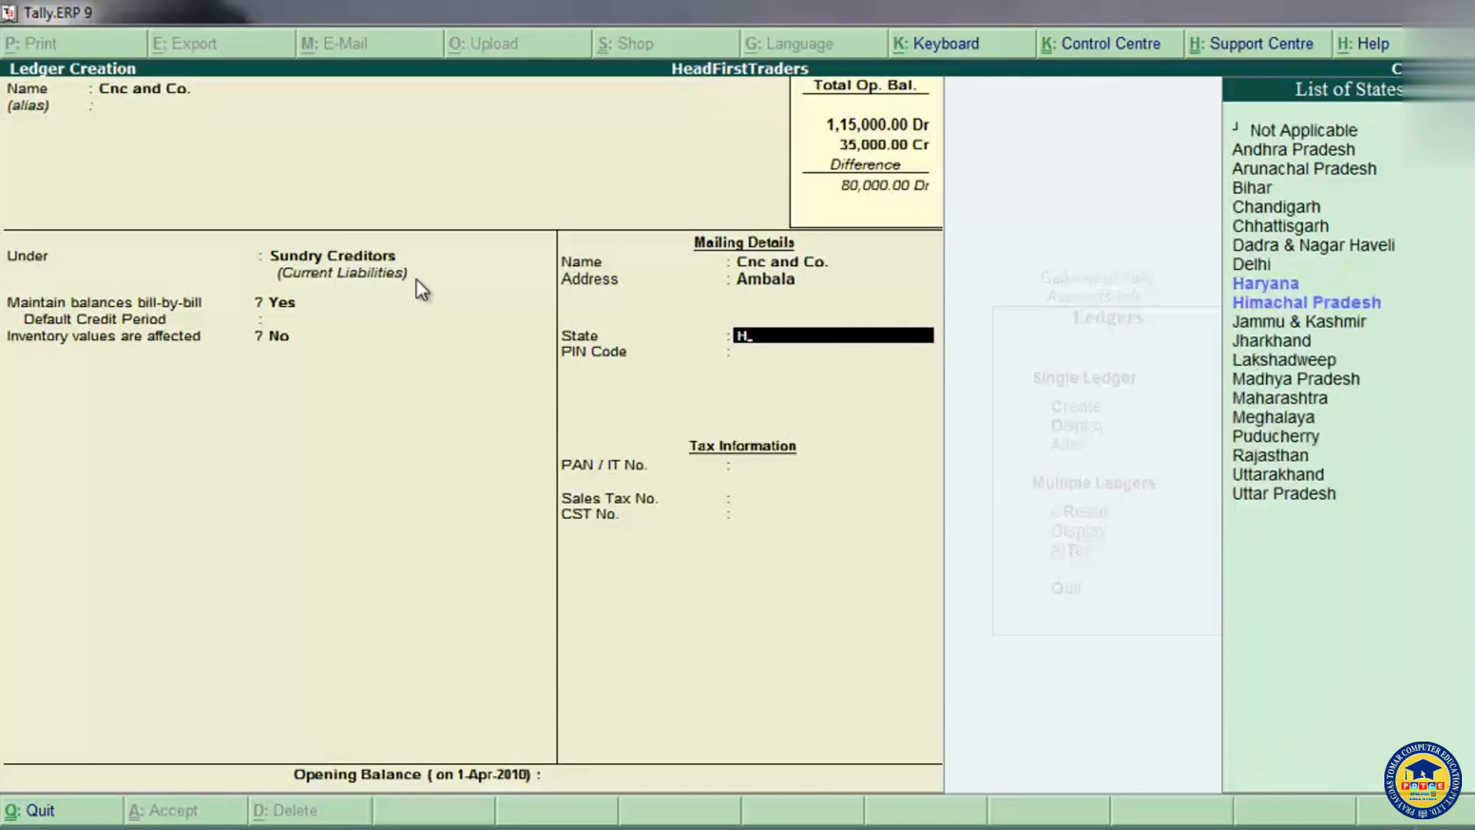
pyautogui.press('Down')
pyautogui.press('Down')
pyautogui.press('Up')
pyautogui.press('Down')
pyautogui.press('Up')
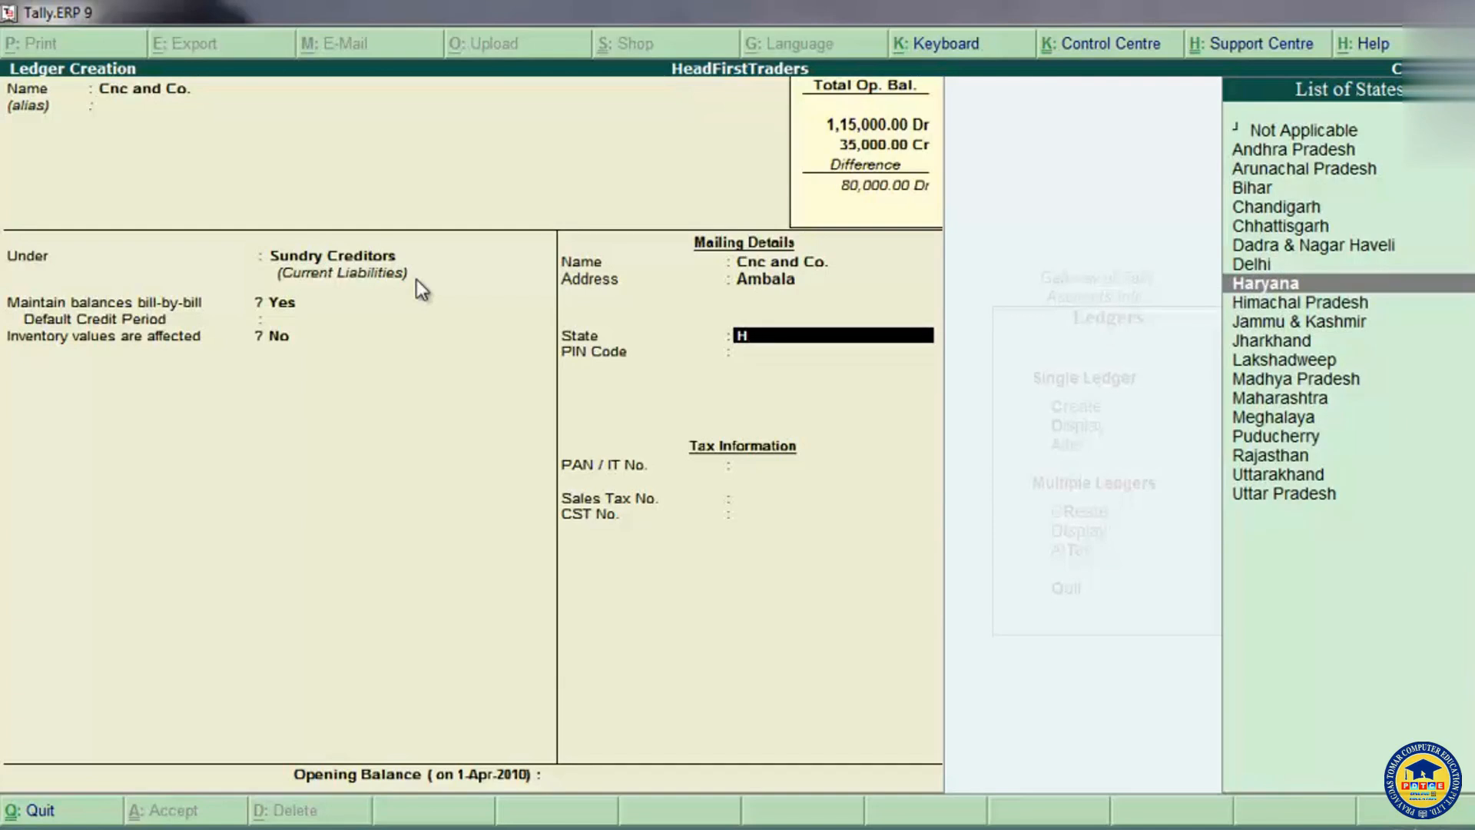
pyautogui.write('ary')
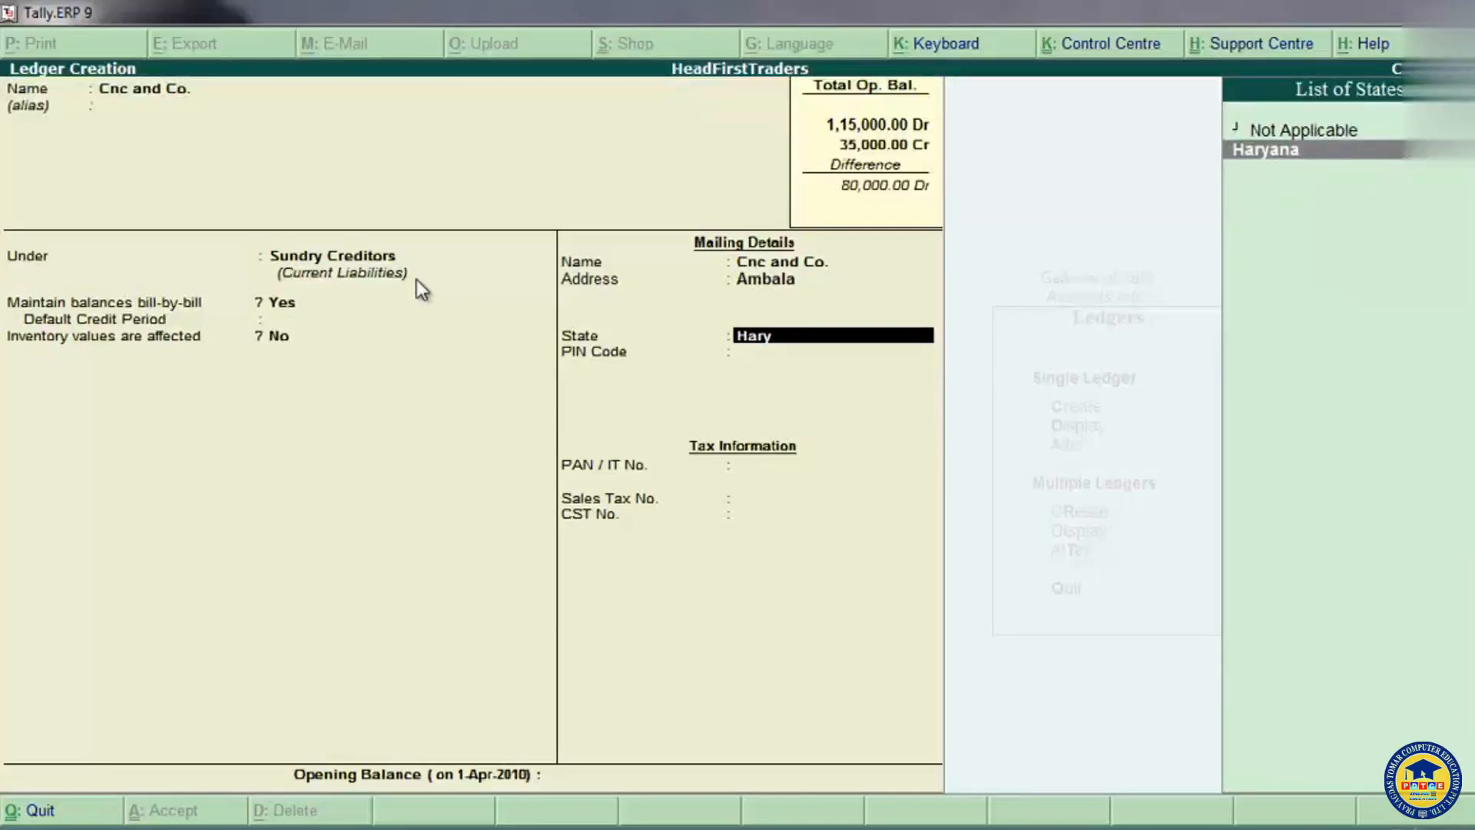
pyautogui.write('n')
pyautogui.press('BackSpace')
pyautogui.write('ay')
pyautogui.press('BackSpace')
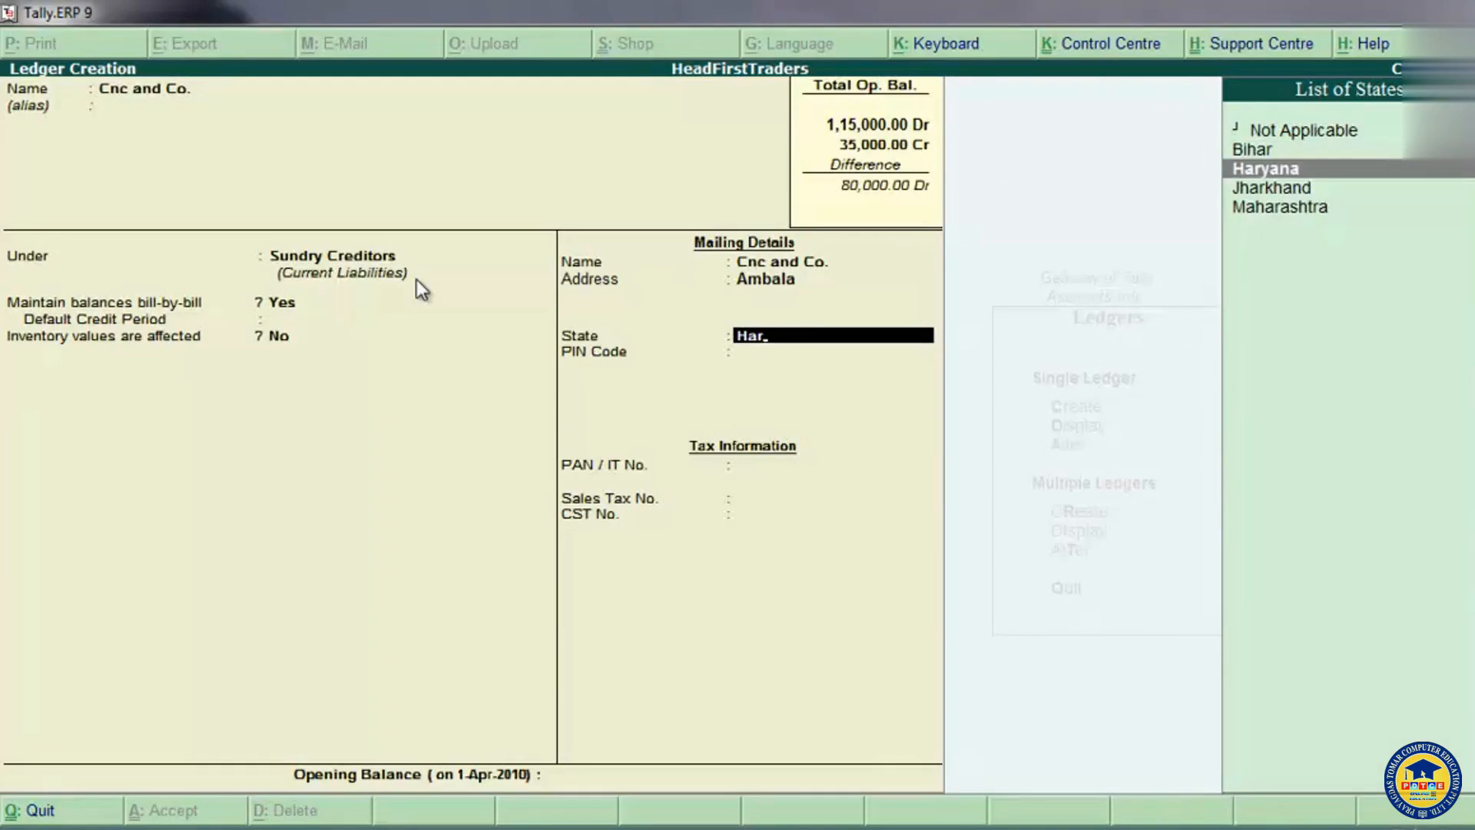
pyautogui.press('Return')
# - Enter Cnc and Co.'s postal code and leave the PAN / IT, sales tax and CST numbers blank
pyautogui.write('134007')
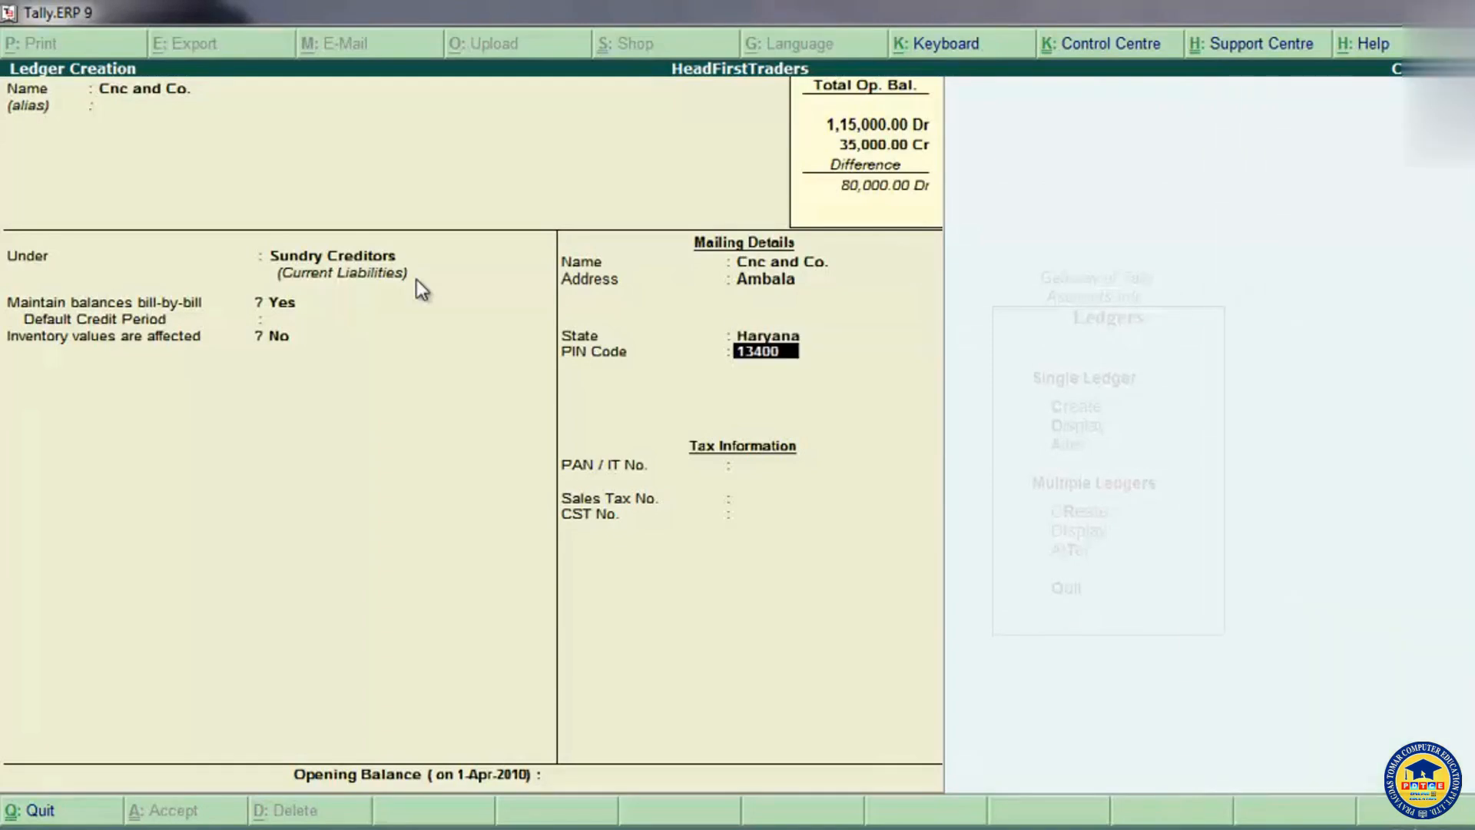
pyautogui.press('Return')
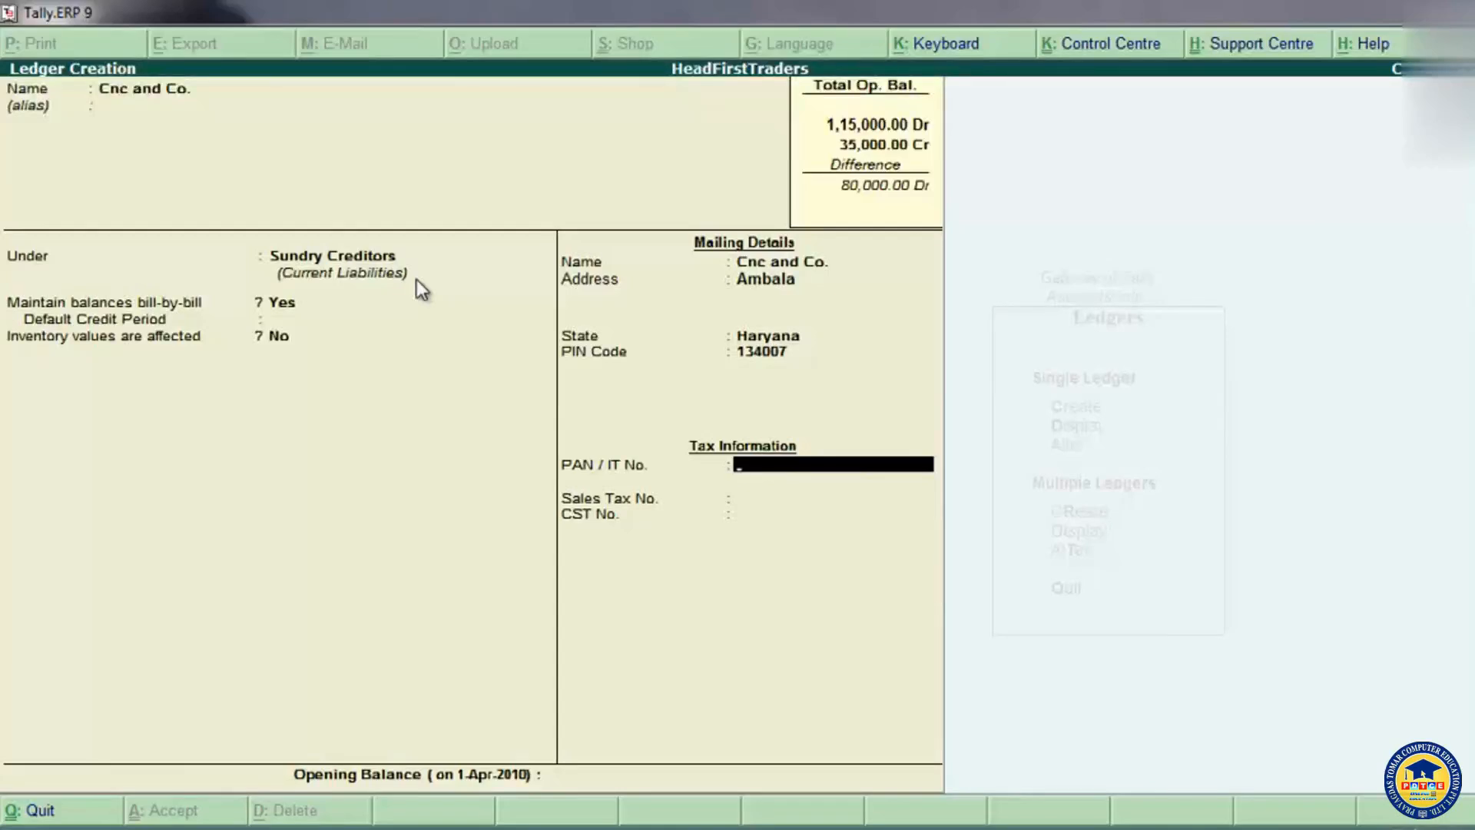
pyautogui.press('Return')
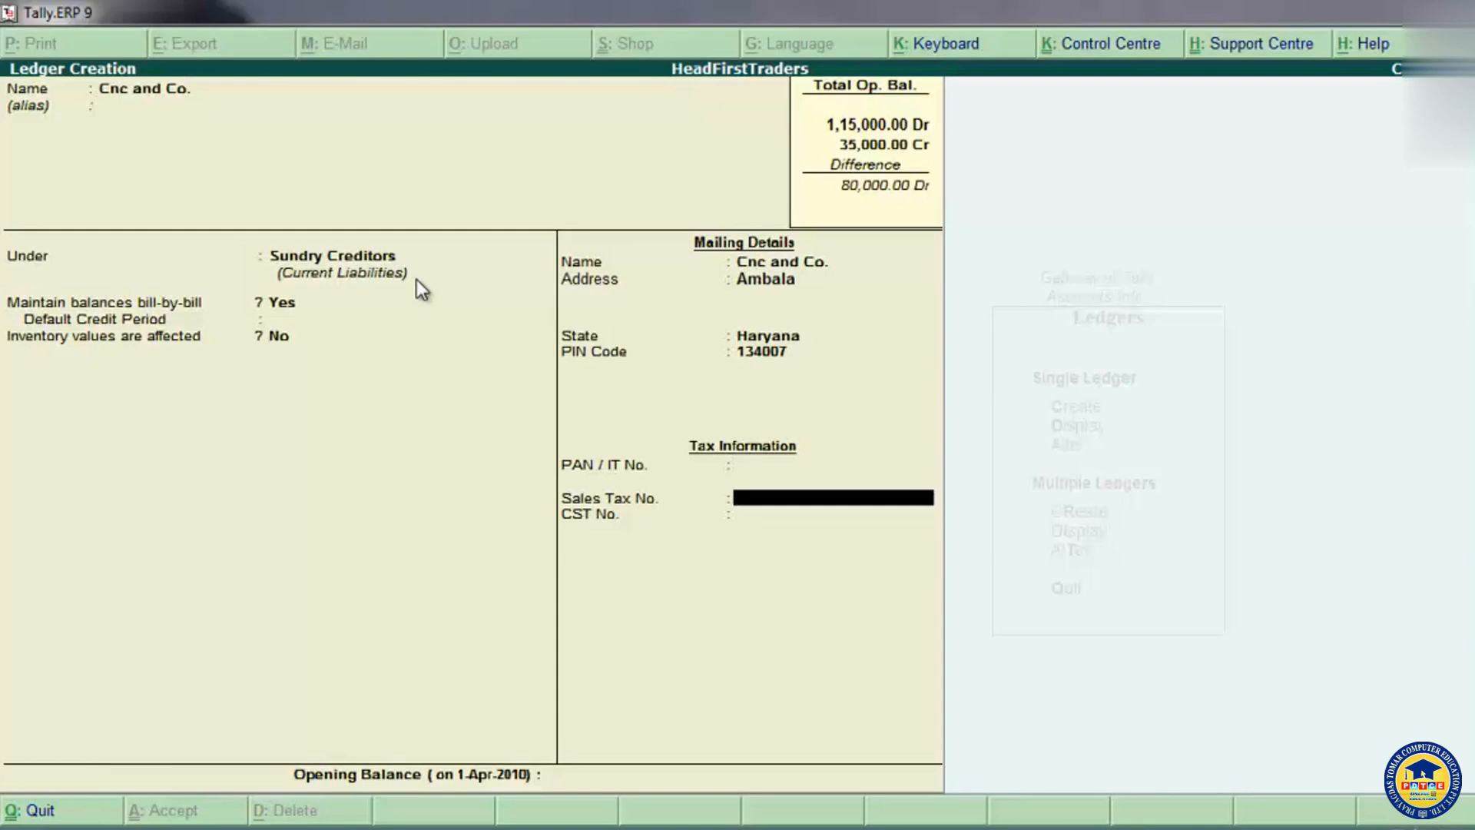
pyautogui.press('Return')
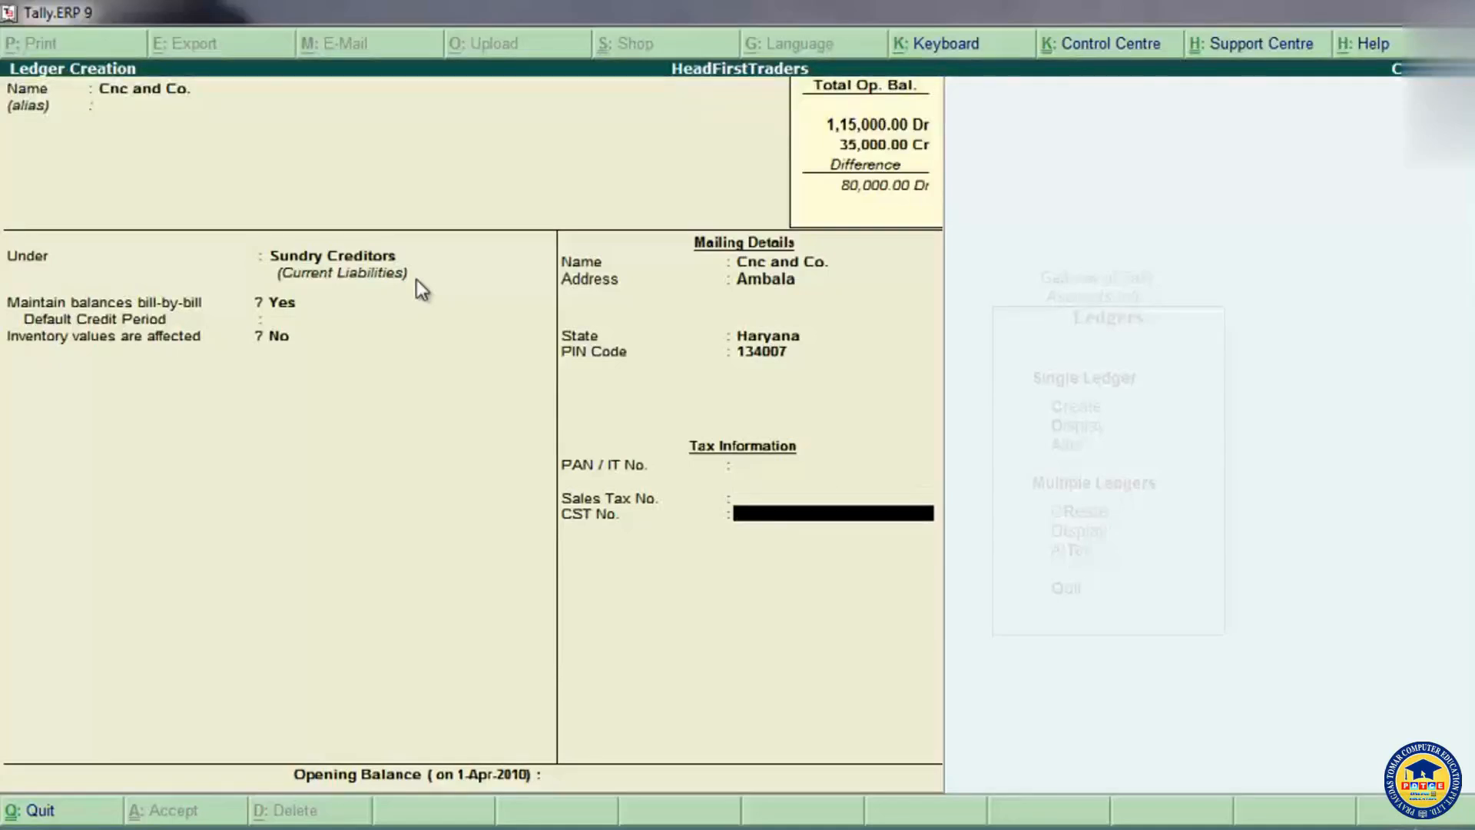
pyautogui.press('Return')
# - Set the Cnc and Co. ledger's opening balance to 1,87,000 Cr
pyautogui.write('187000')
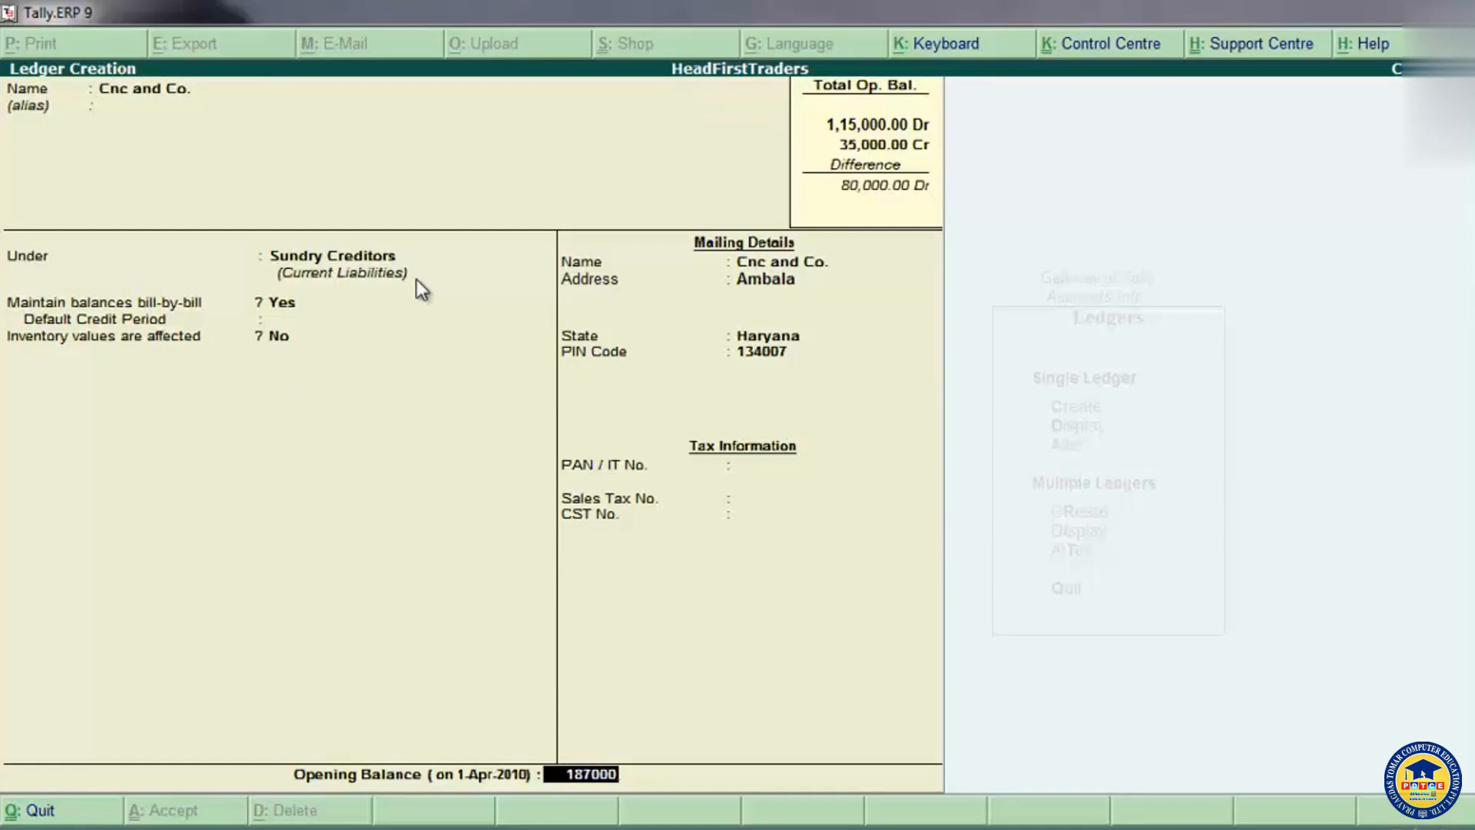
pyautogui.press('Return')
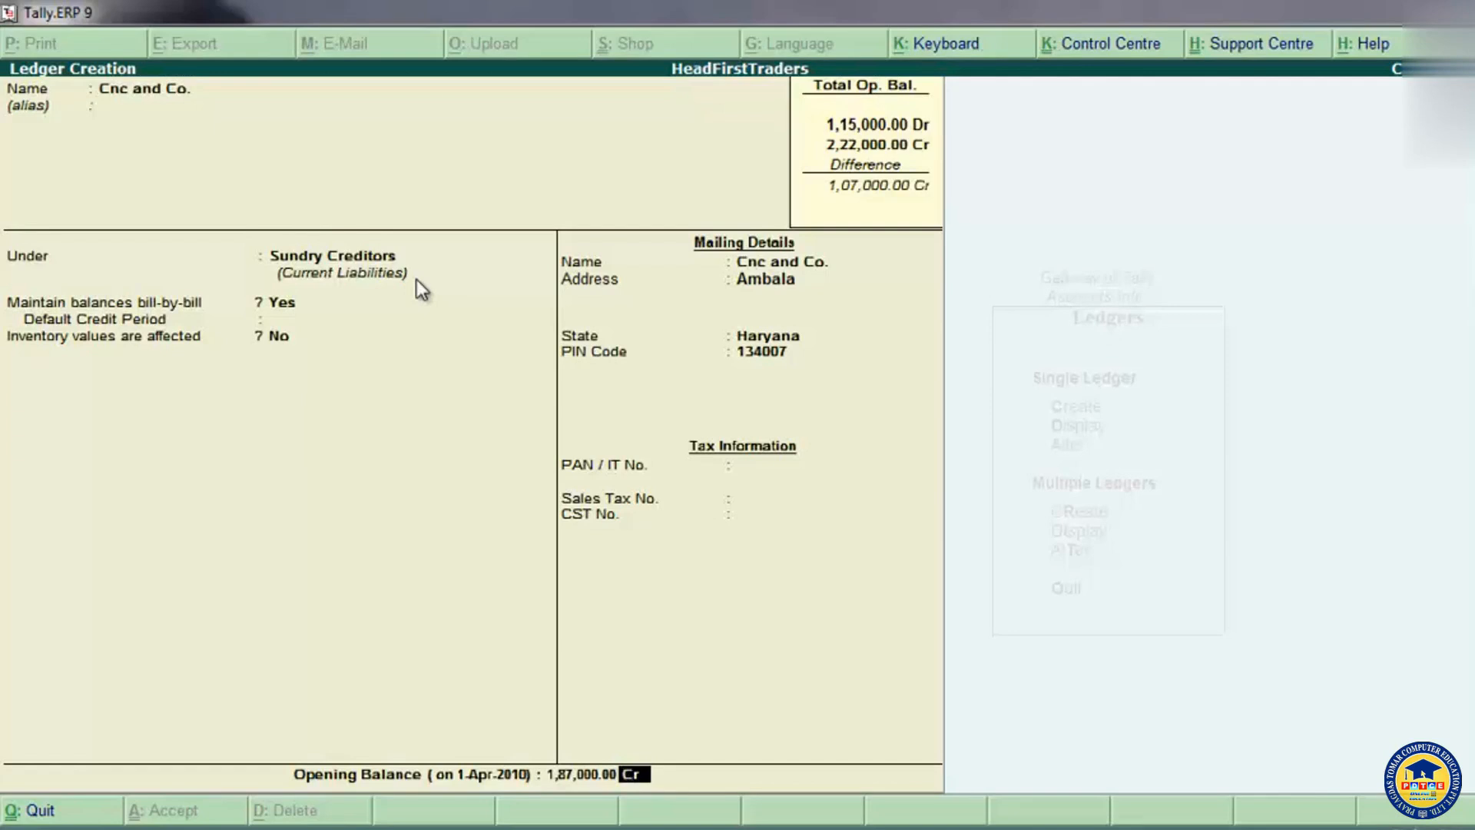
pyautogui.press('Return')
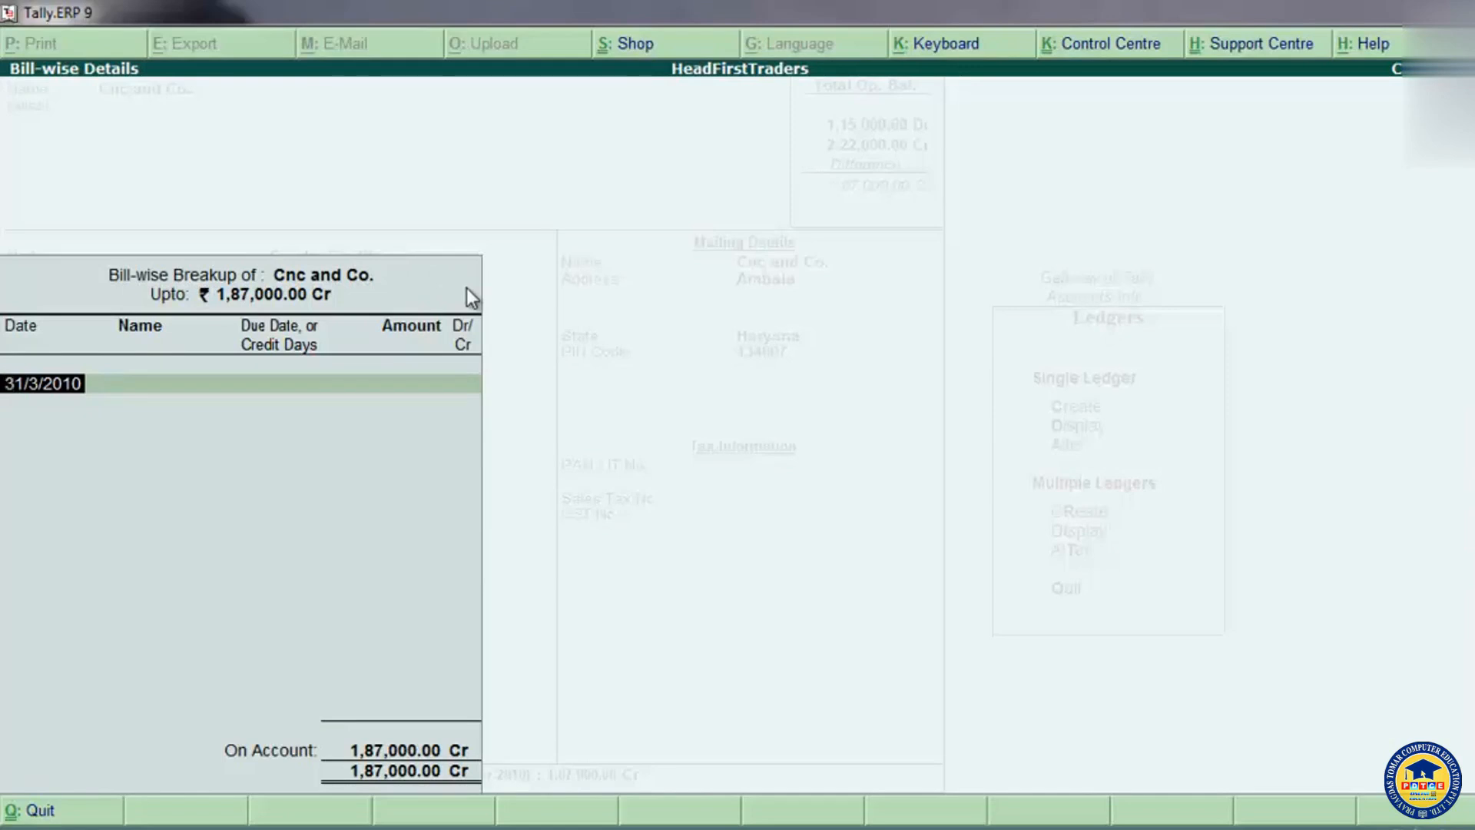
# - Assign the full 1,87,000 Cr to a bill named Old Bal dated 31/3/2010 and save the Cnc and Co. ledger
pyautogui.press('Return')
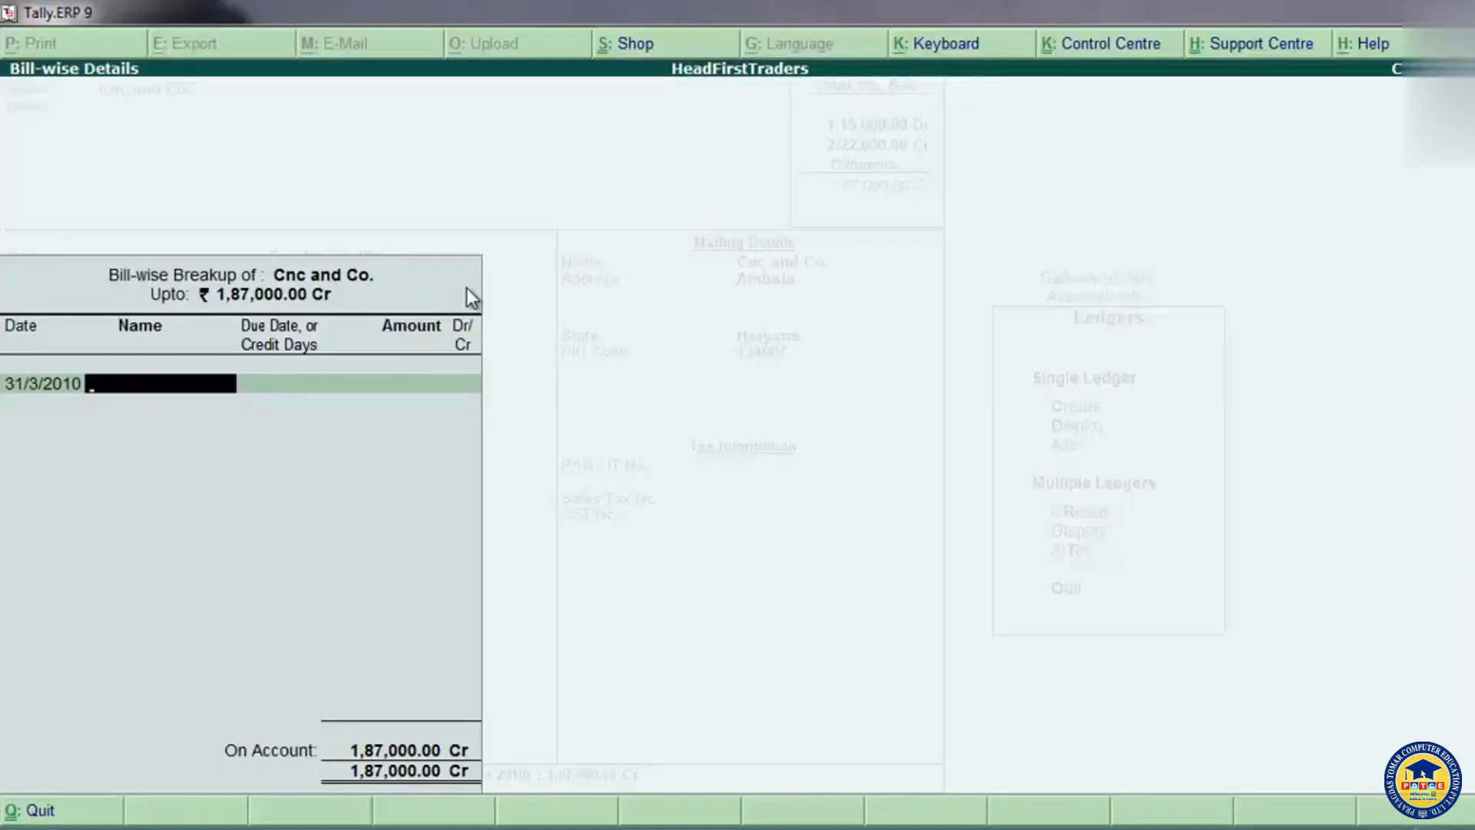
pyautogui.write('Old Bal')
pyautogui.press('Return')
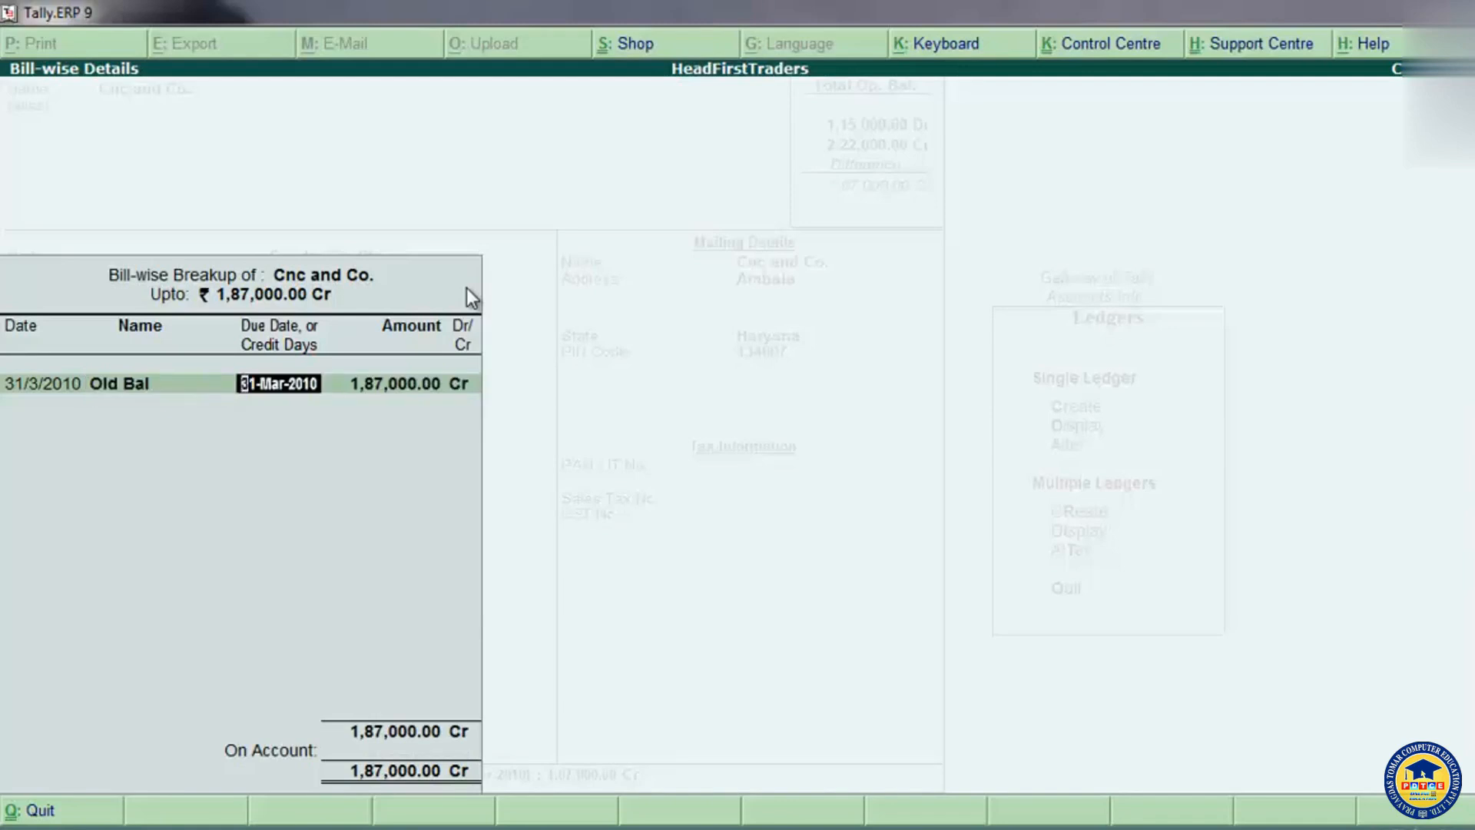
pyautogui.press('Return')
pyautogui.press('Return')
pyautogui.press('Return')
pyautogui.press('Return')
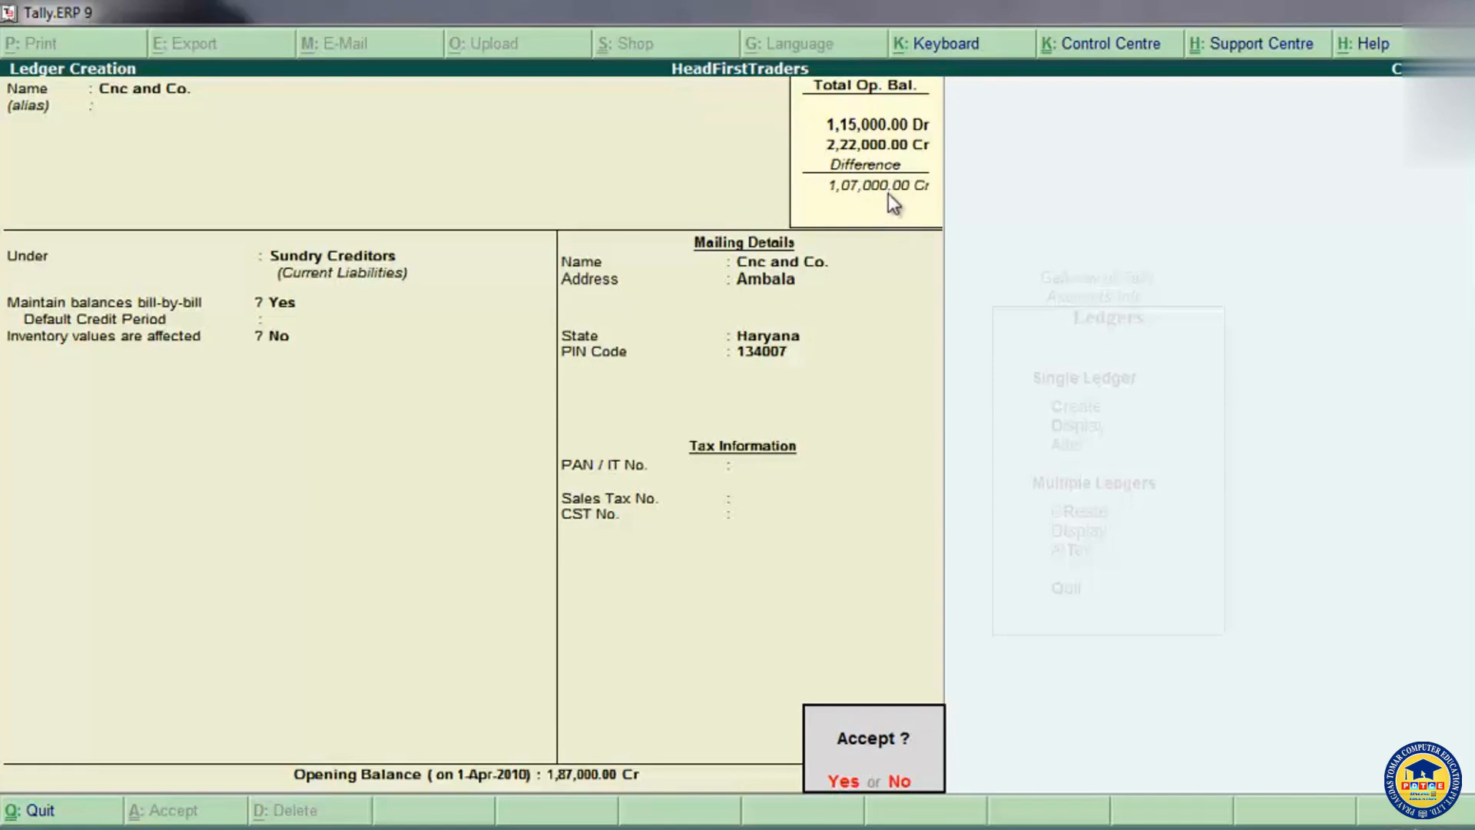
pyautogui.click(831, 780)
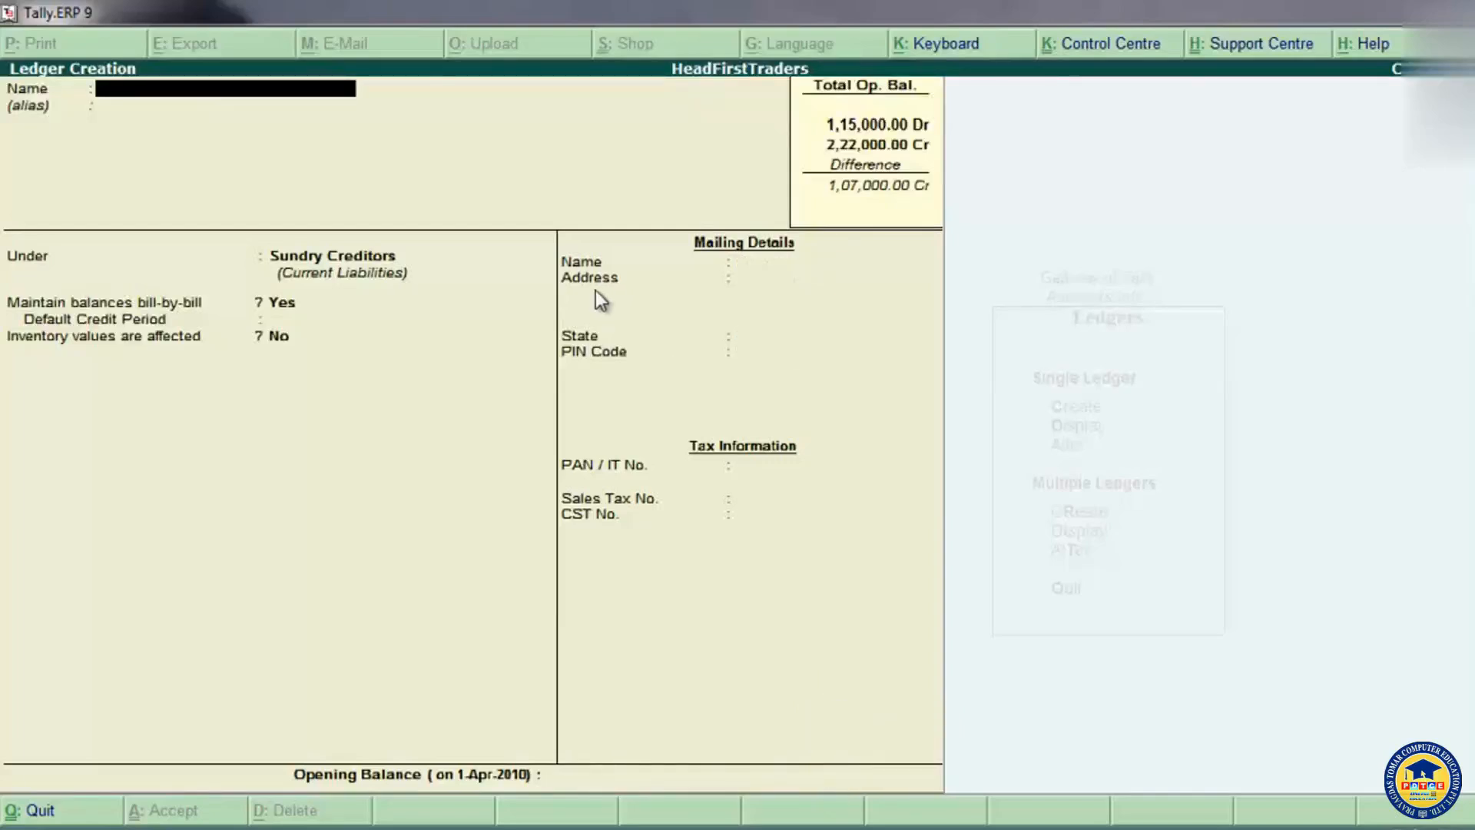
# - Name the next ledger Sales, leave its alias blank, and put it under Sales Accounts
pyautogui.write('Sales')
pyautogui.press('Return')
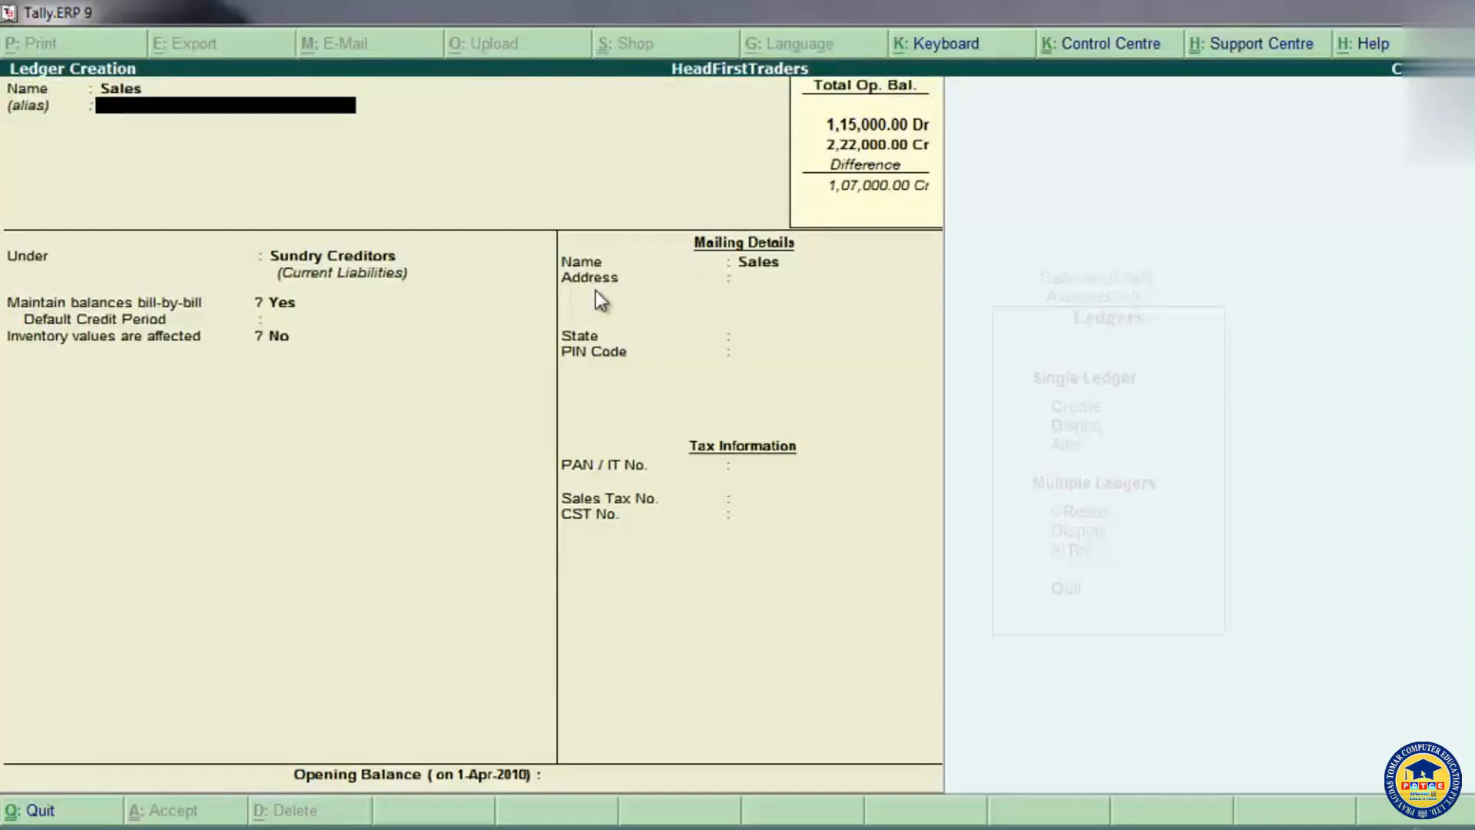
pyautogui.press('Return')
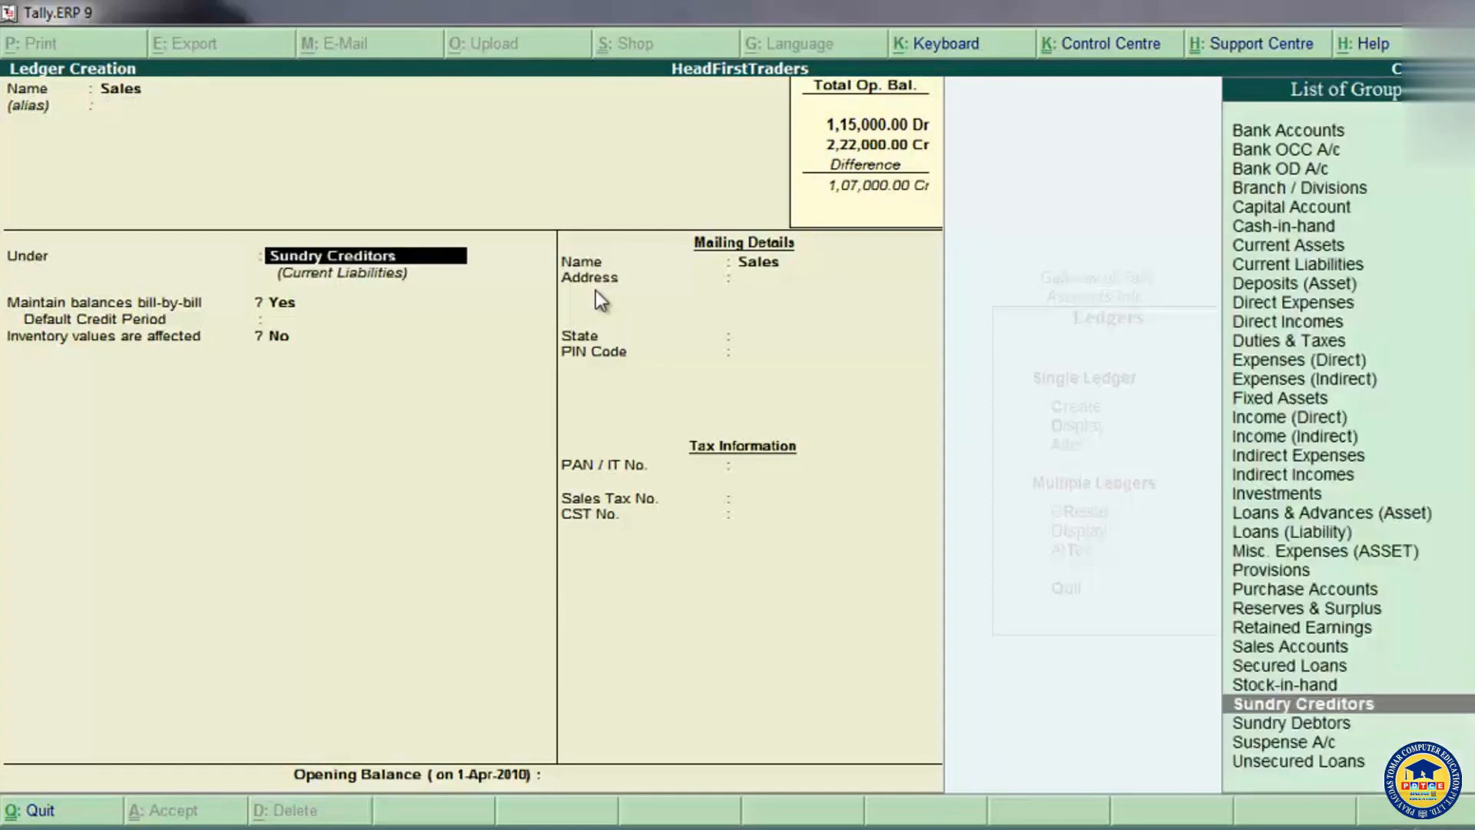
pyautogui.write('S')
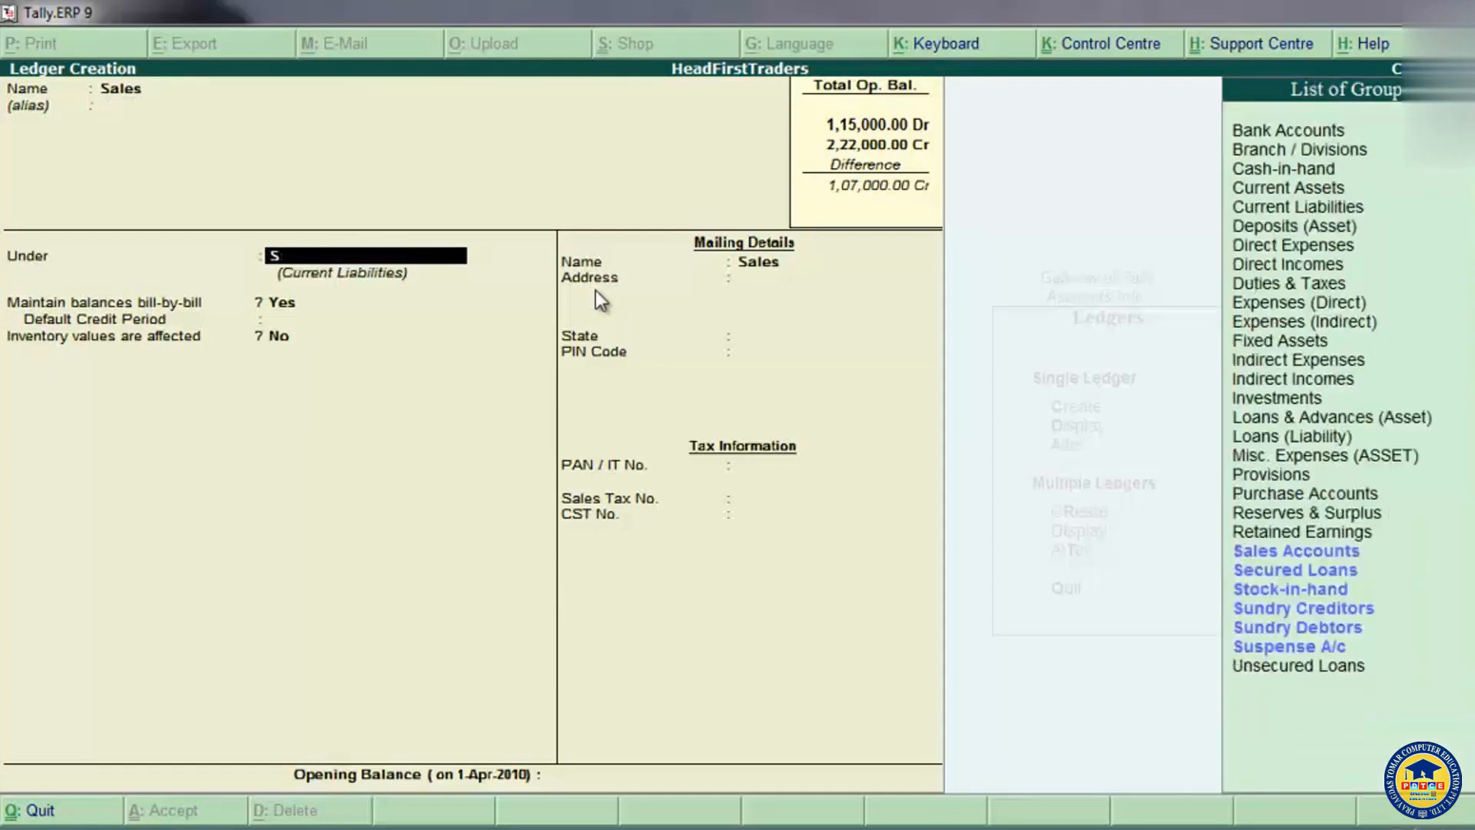
pyautogui.write('ale')
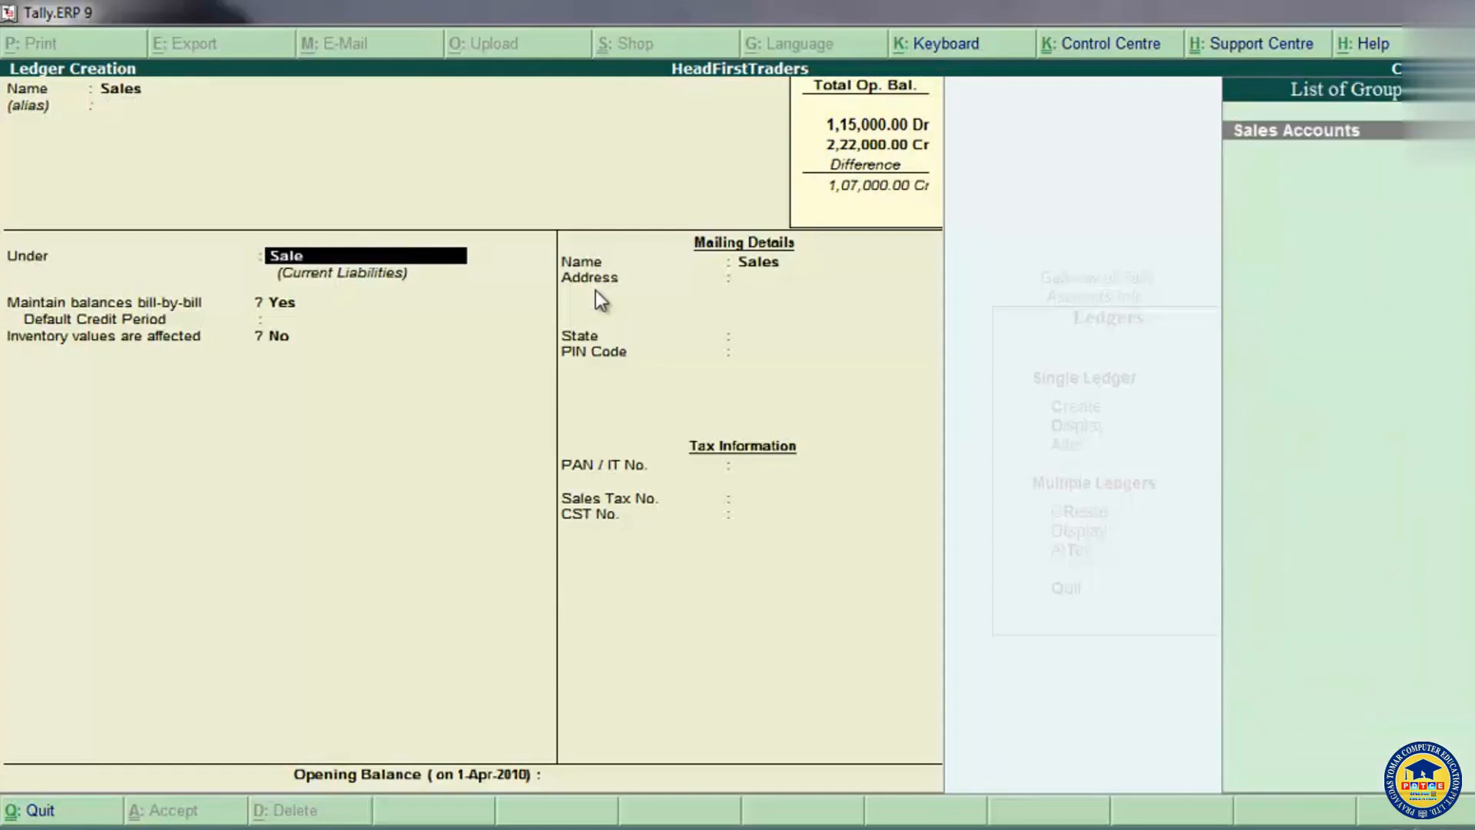
pyautogui.press('Return')
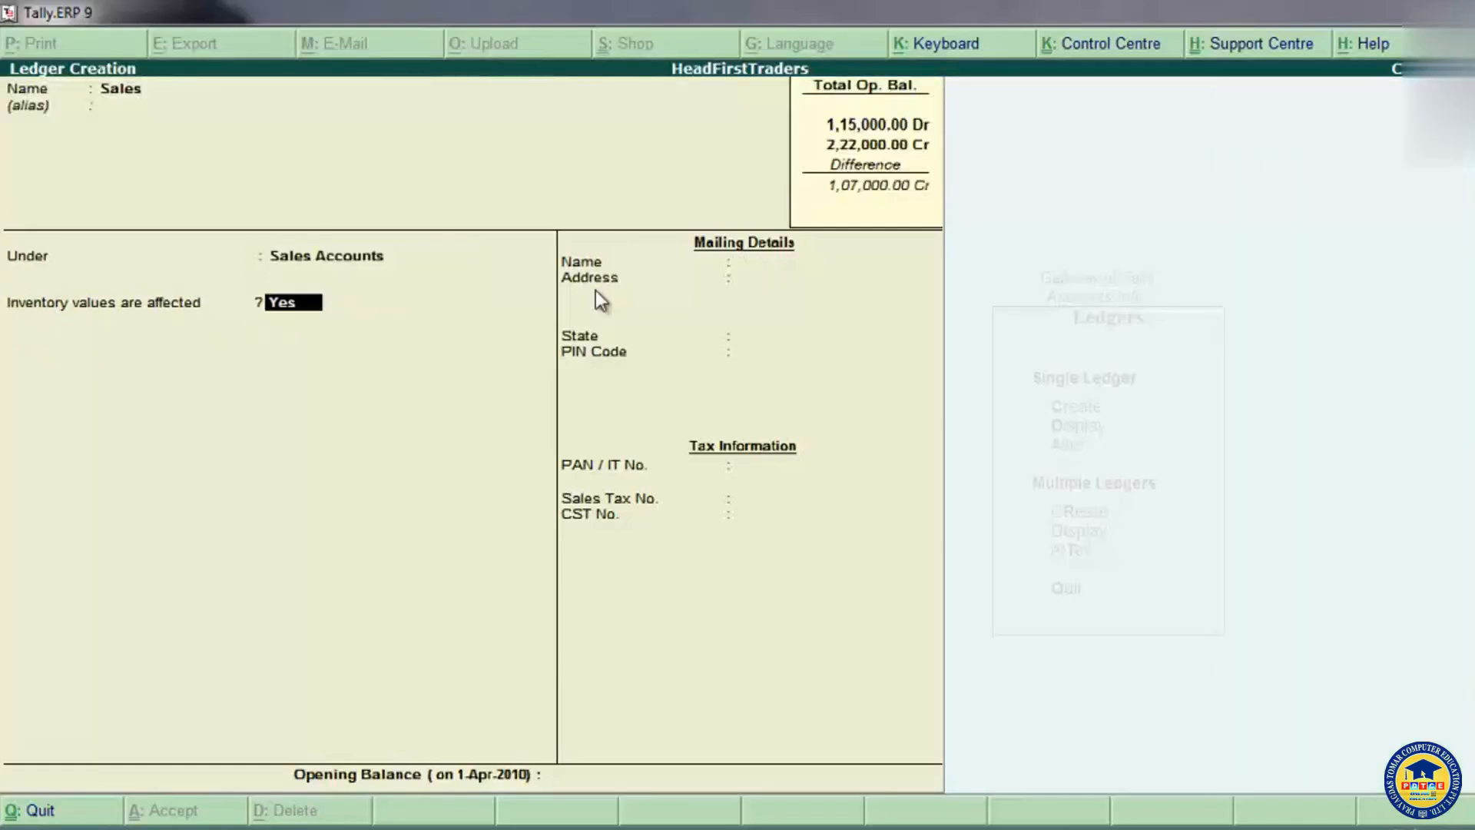
pyautogui.press('BackSpace')
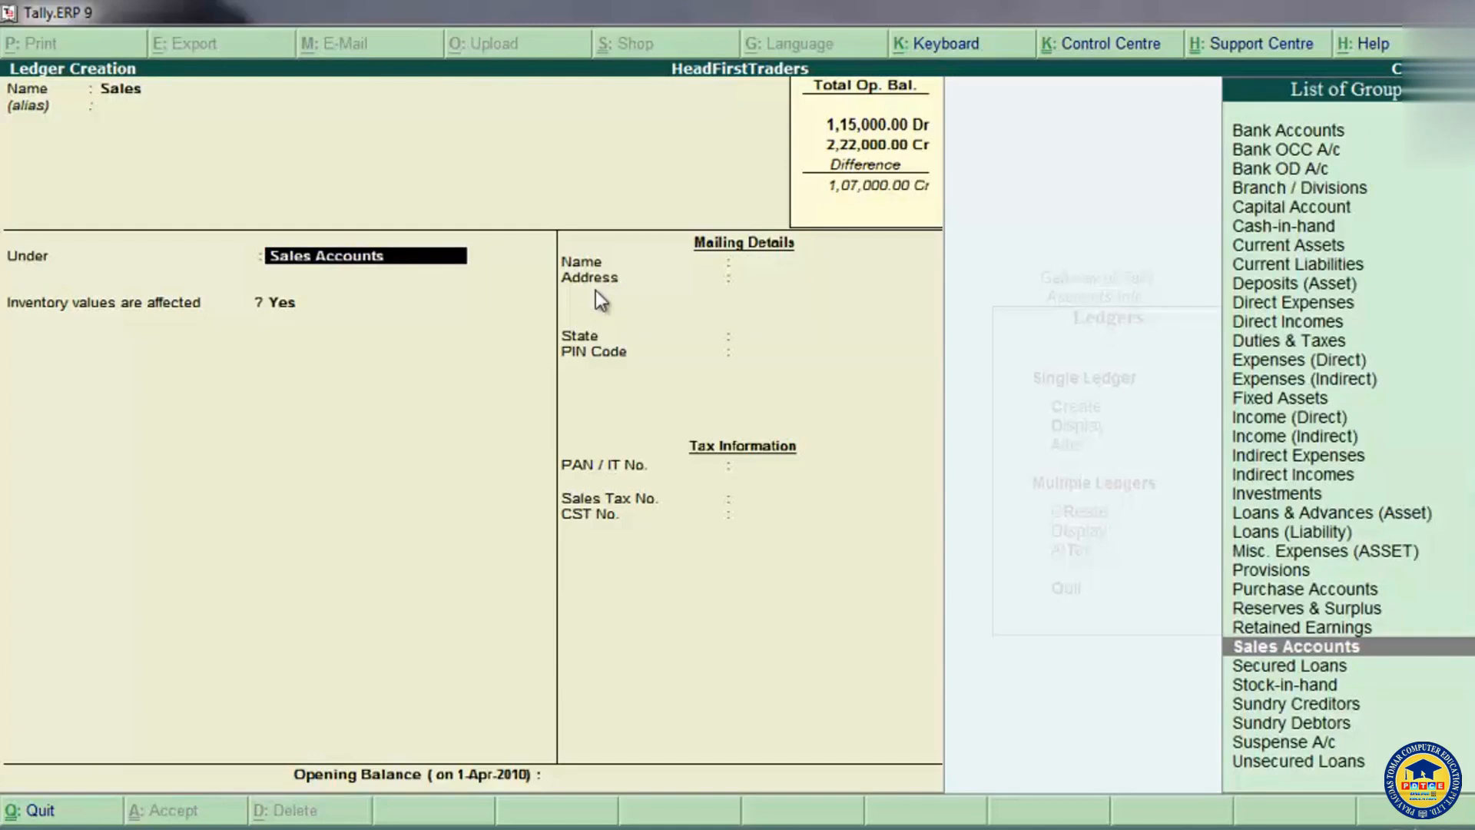
pyautogui.write('Sal')
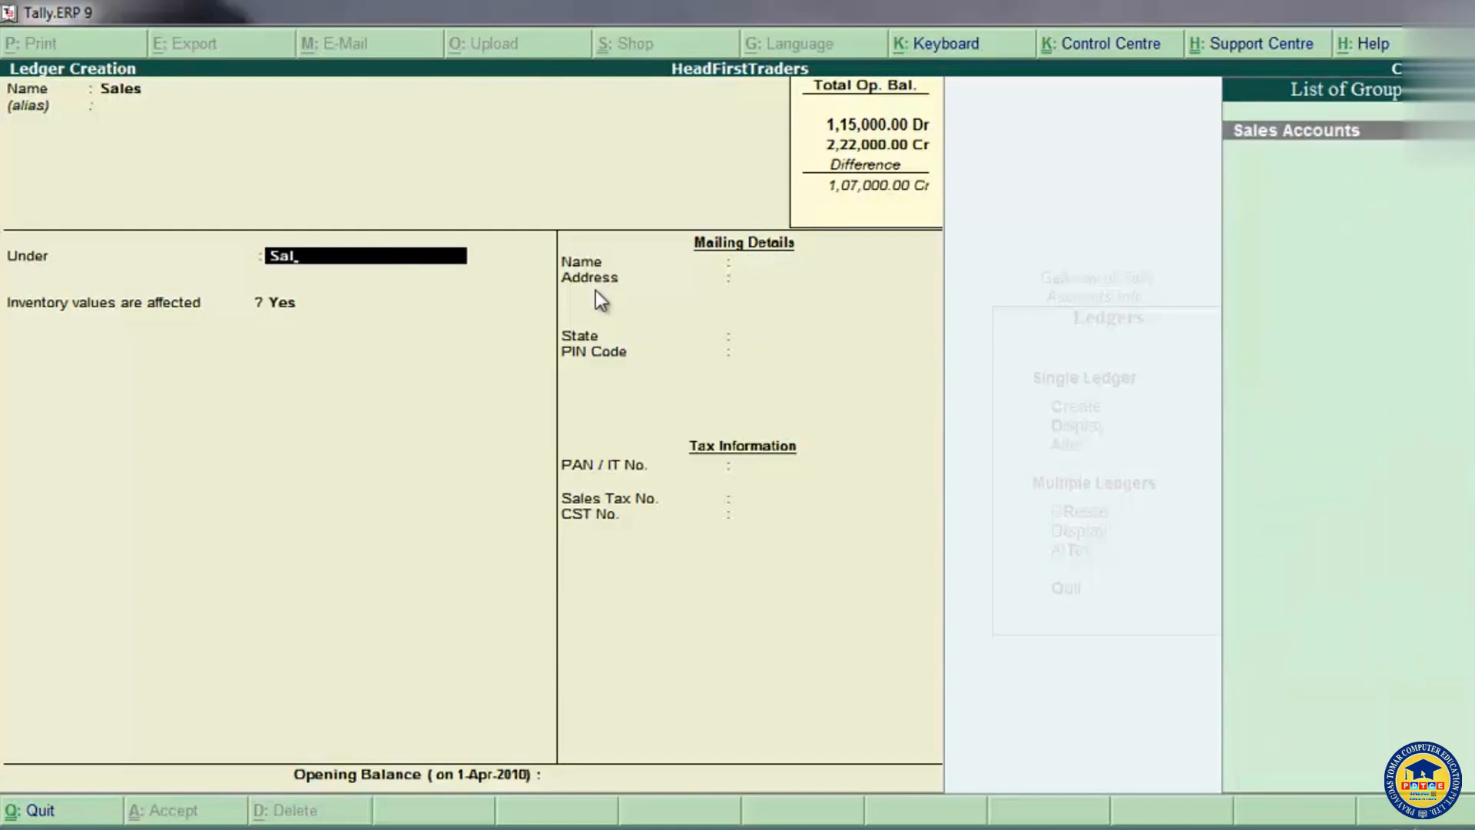
pyautogui.press('Return')
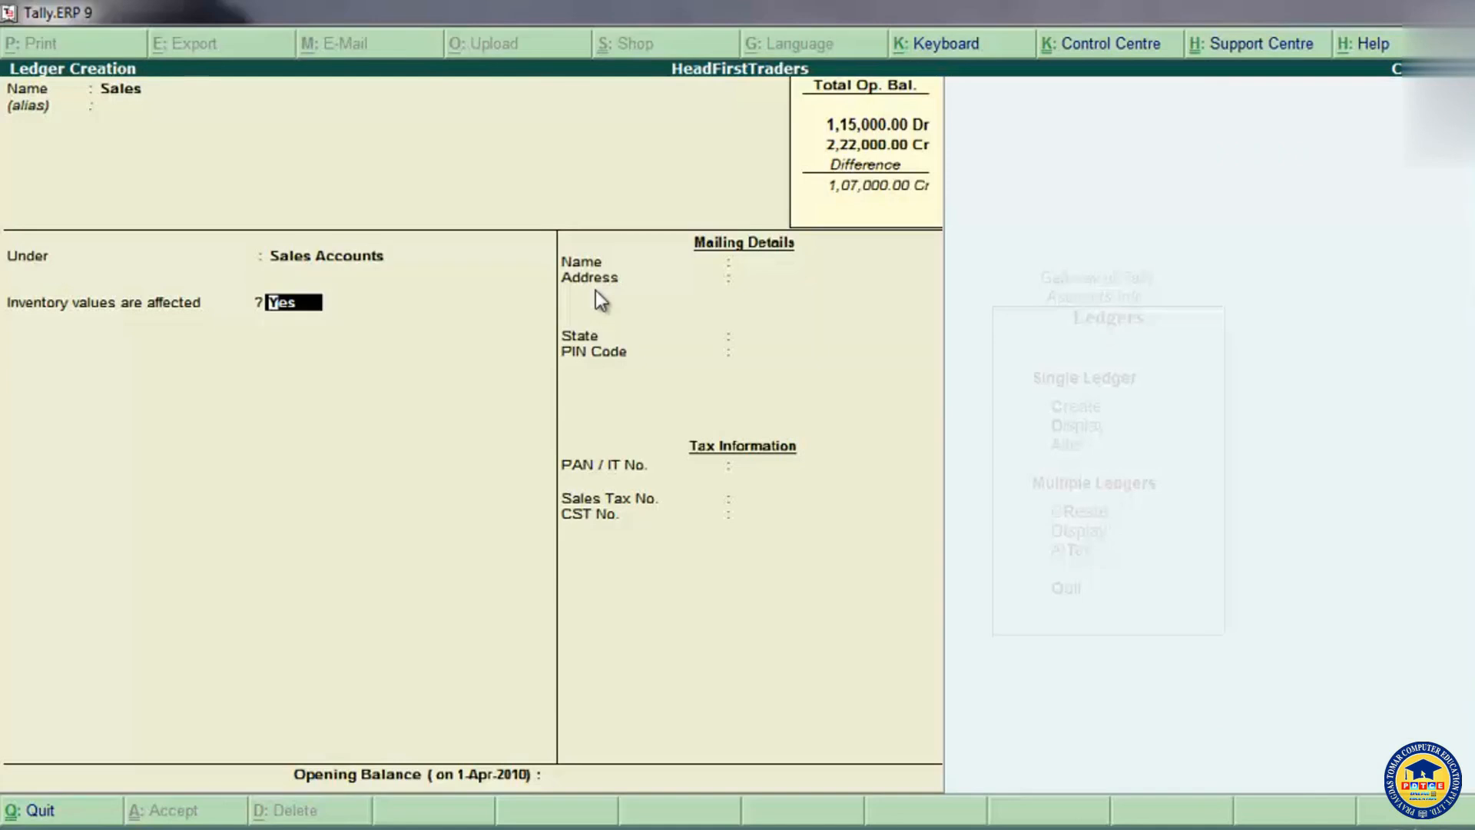
# - Keep inventory values affected at Yes for the Sales ledger and save it without an opening balance
pyautogui.press('Return')
pyautogui.press('Return')
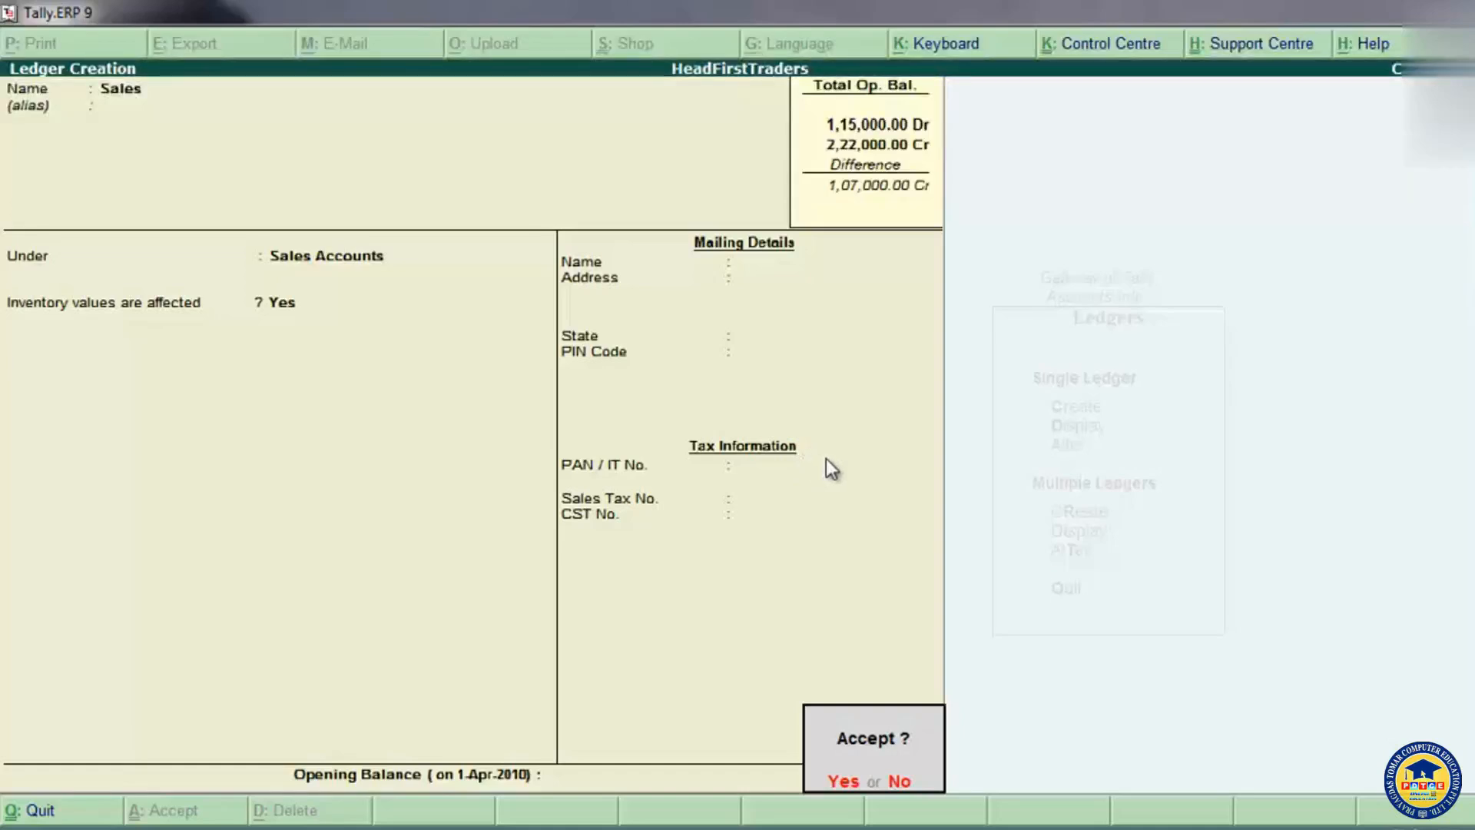
pyautogui.click(848, 784)
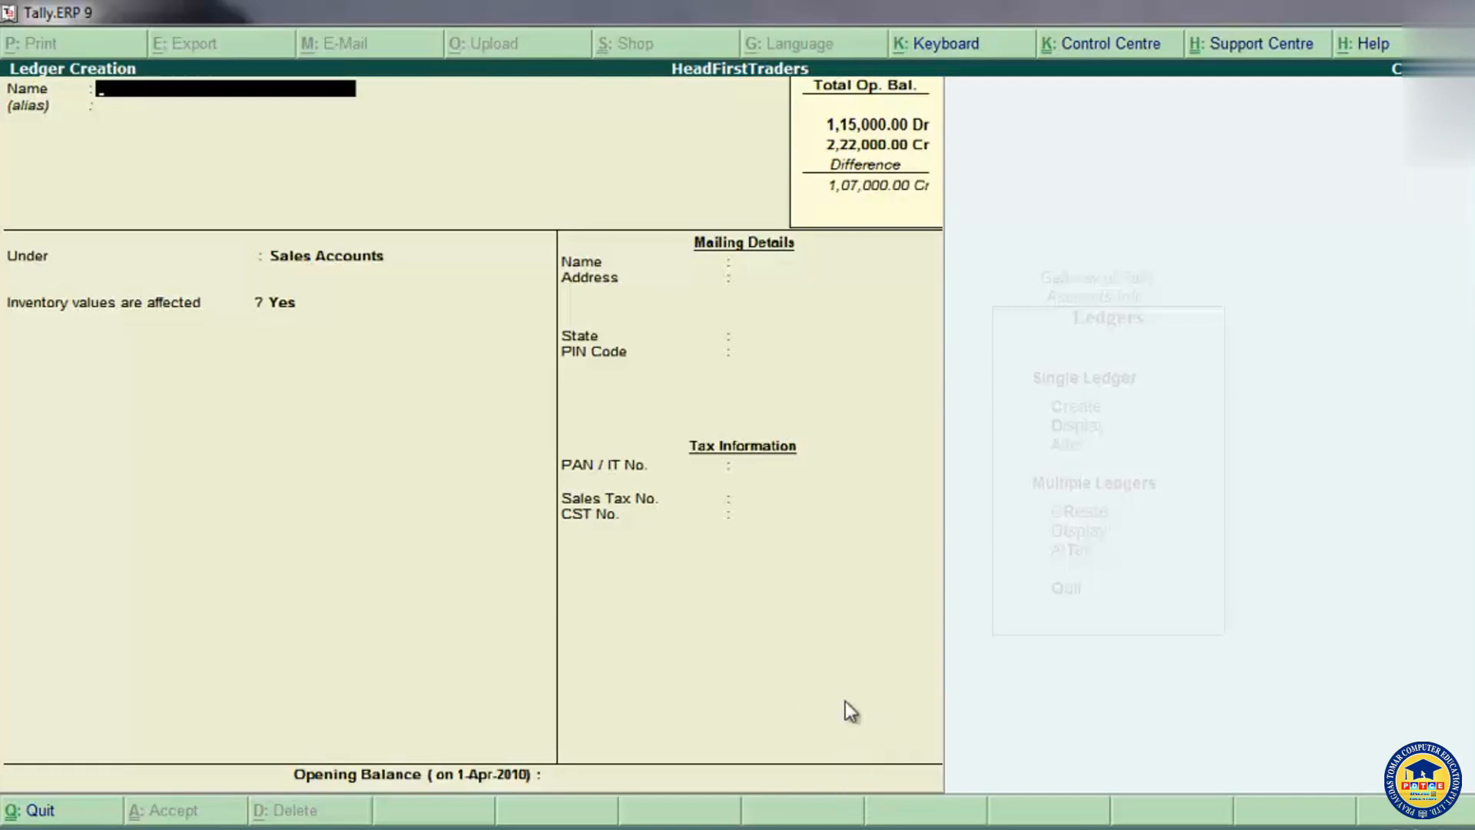
# - Name the next ledger Purchase and put it under Purchase Accounts, keeping inventory values affected at Yes
pyautogui.write('Purchase')
pyautogui.press('Return')
pyautogui.press('Return')
pyautogui.write('Pur')
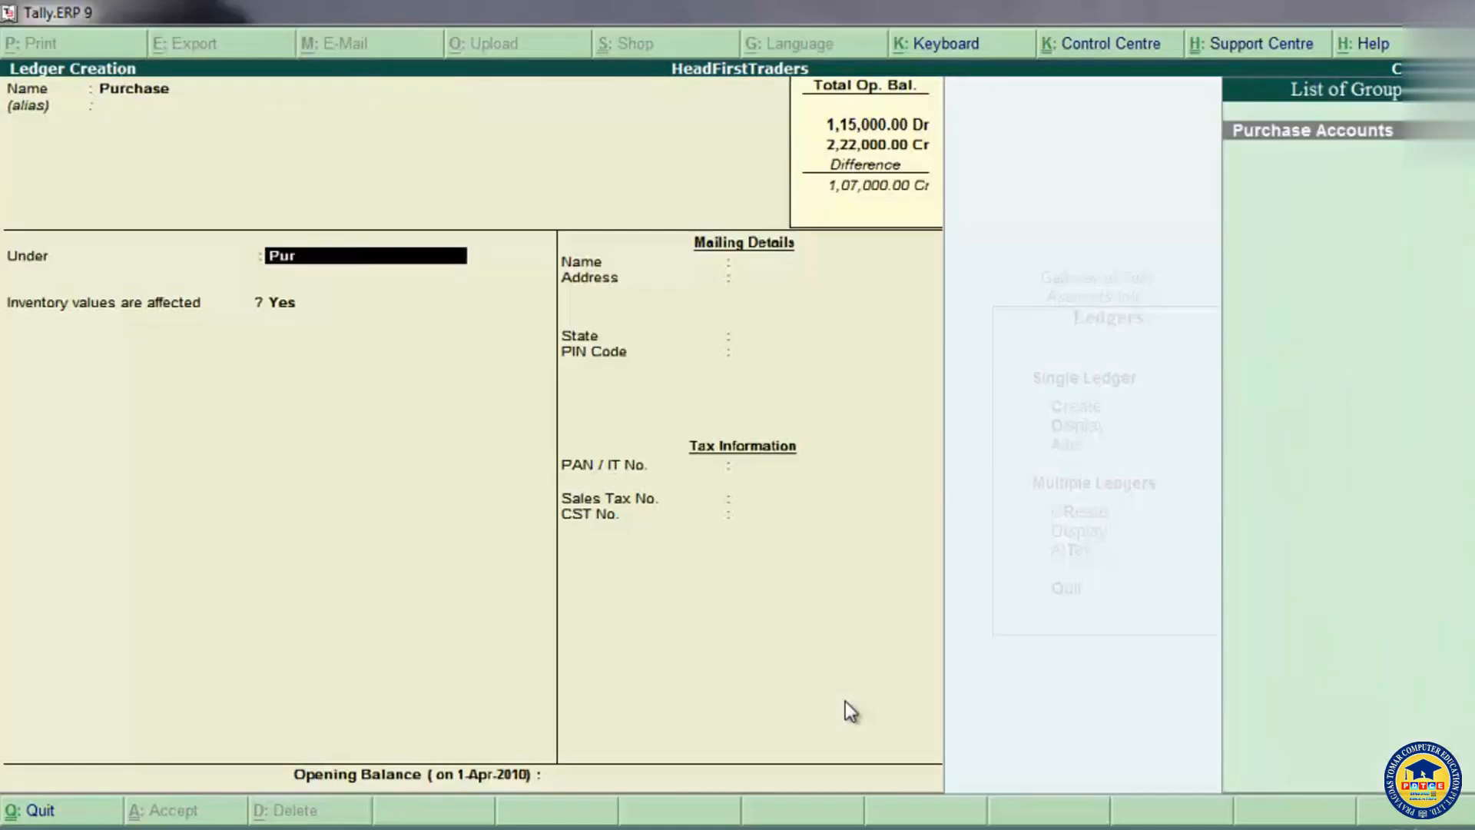
pyautogui.press('Return')
pyautogui.press('Return')
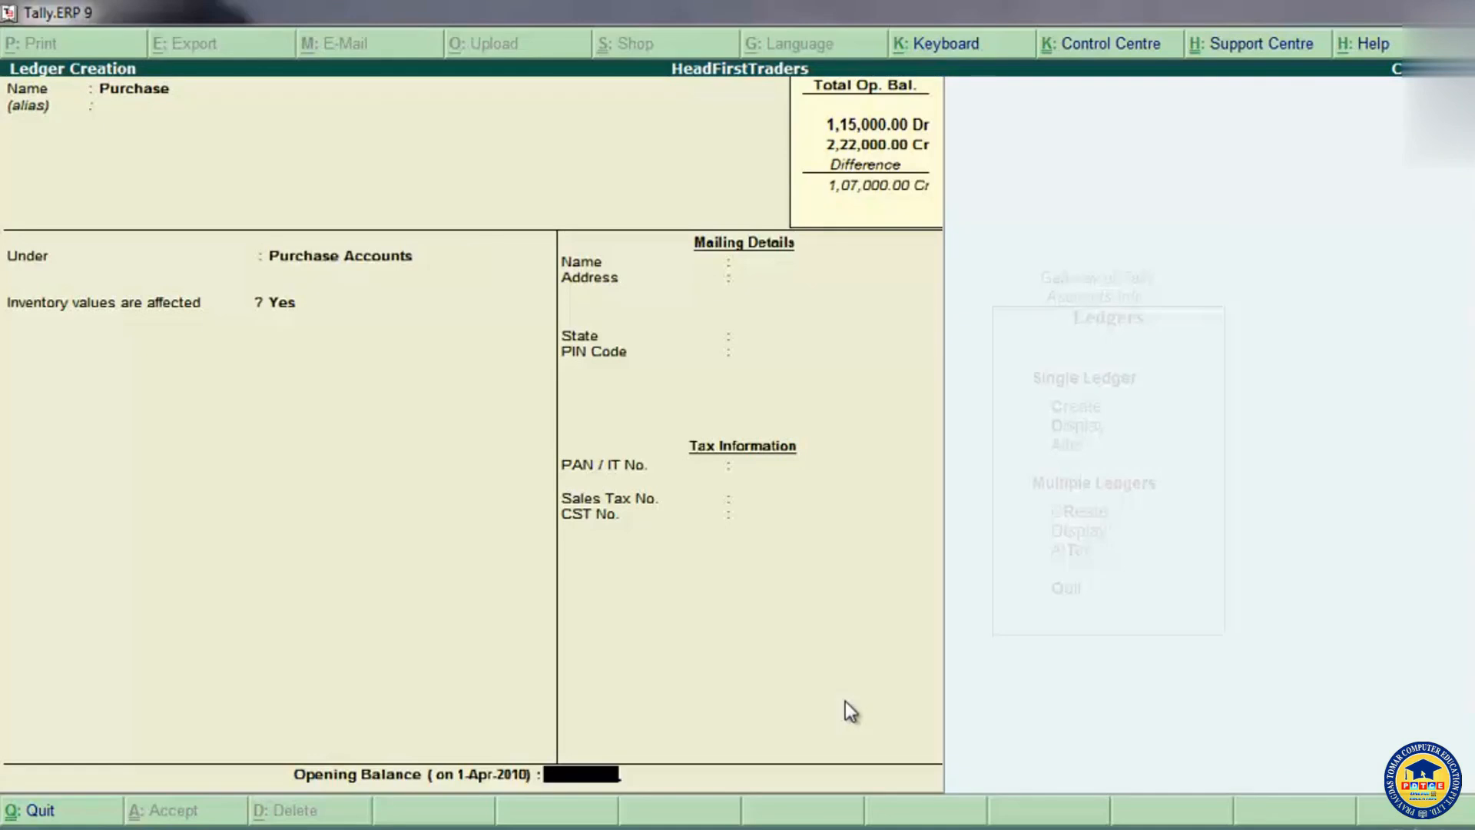
# - Save the Purchase ledger without an opening balance and quit ledger creation
pyautogui.press('Return')
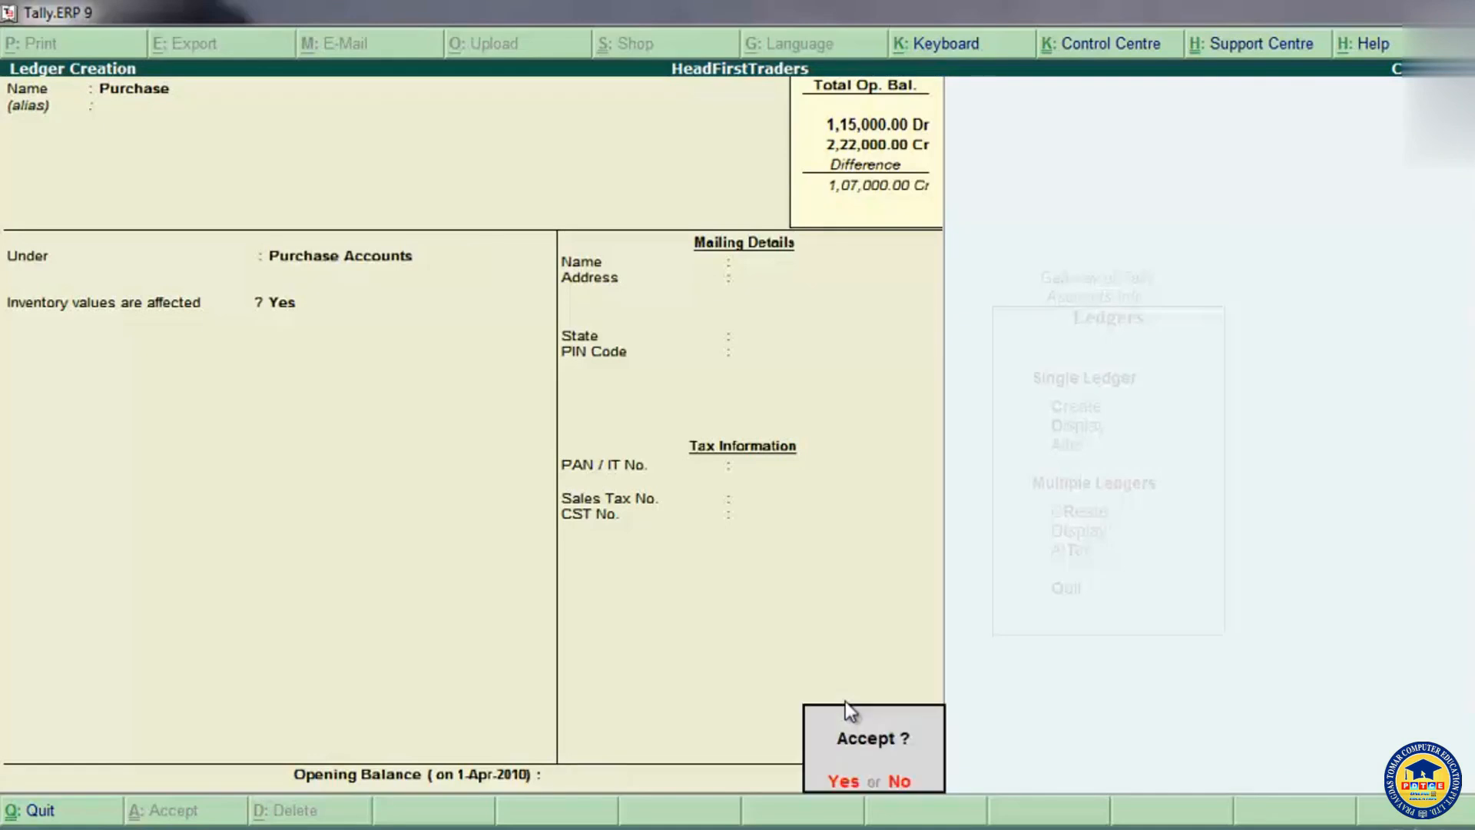
pyautogui.press('Return')
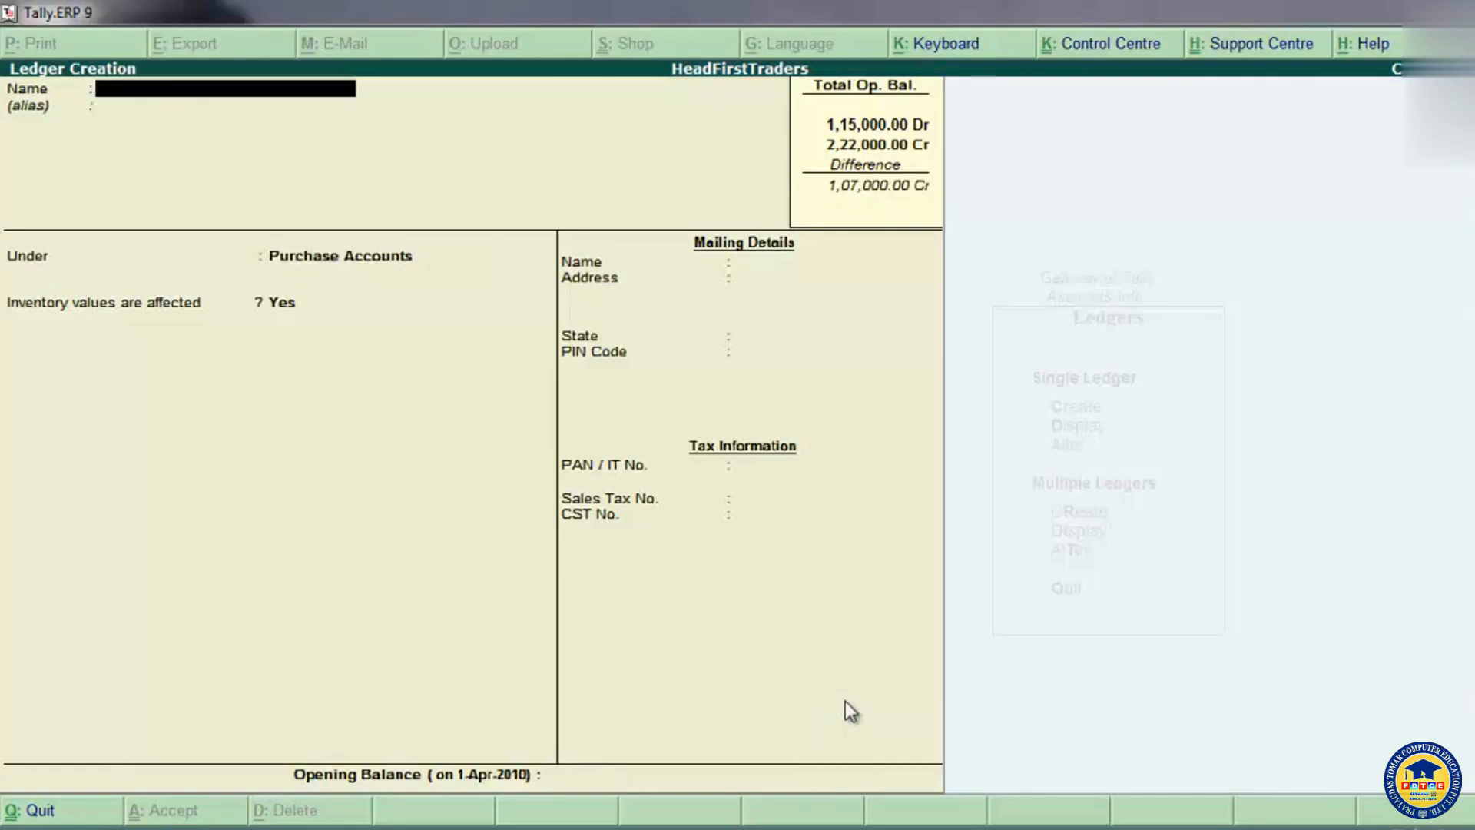
pyautogui.press('Escape')
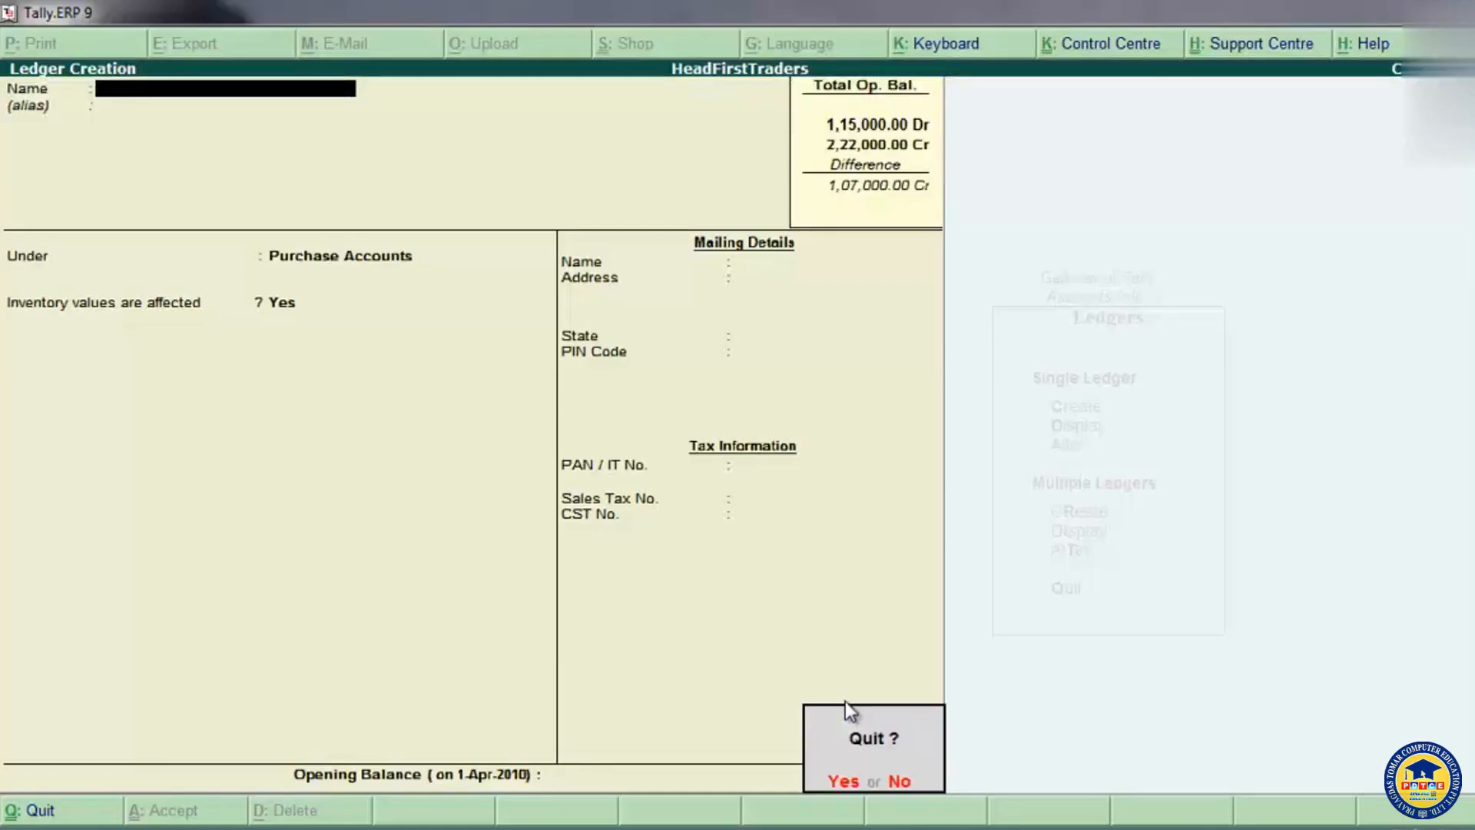
pyautogui.press('Return')
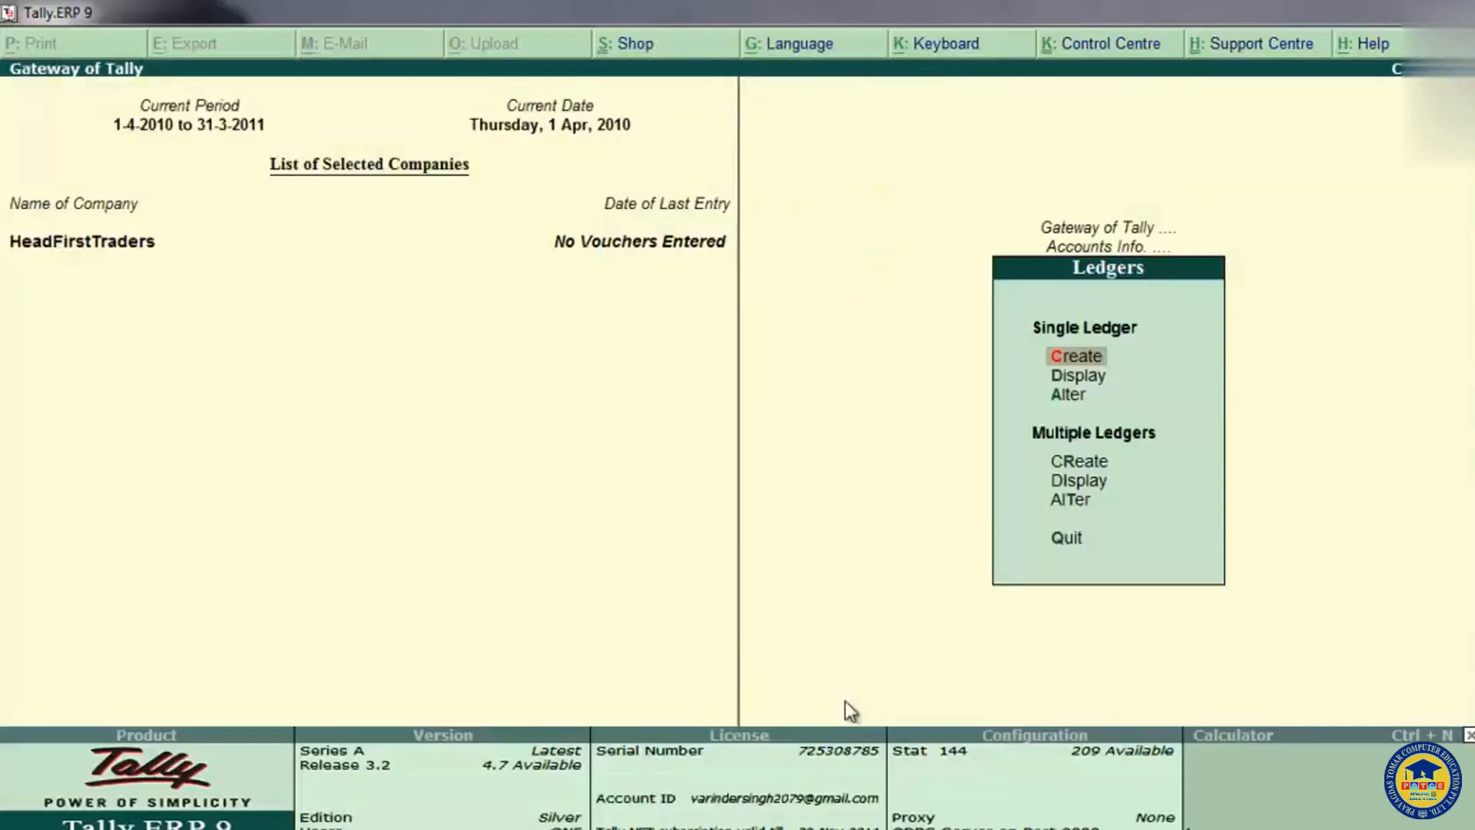